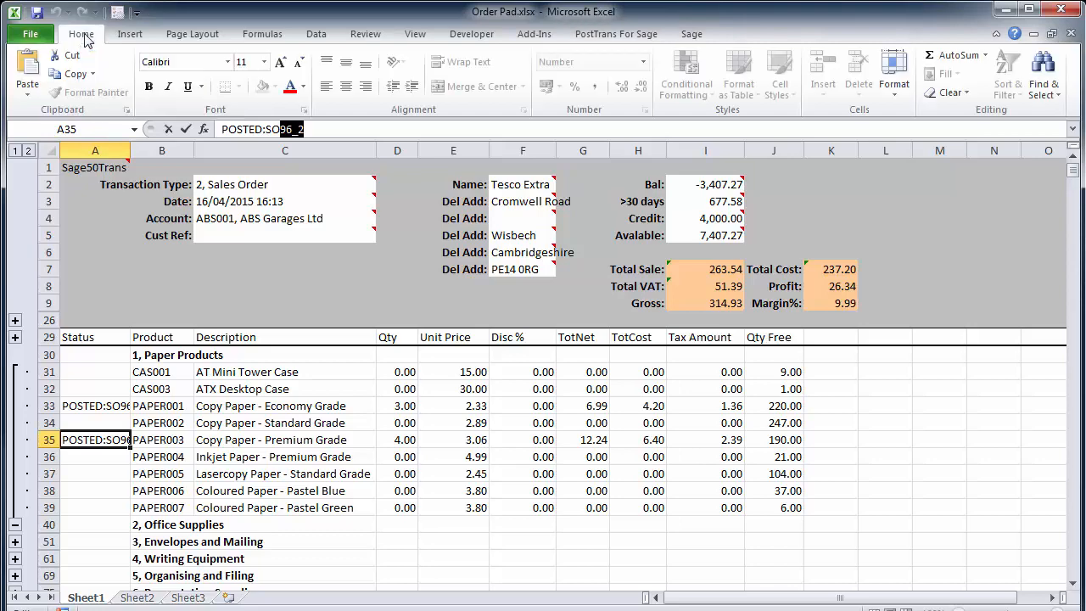
- Create a new blank workbook
left_click(31, 36)
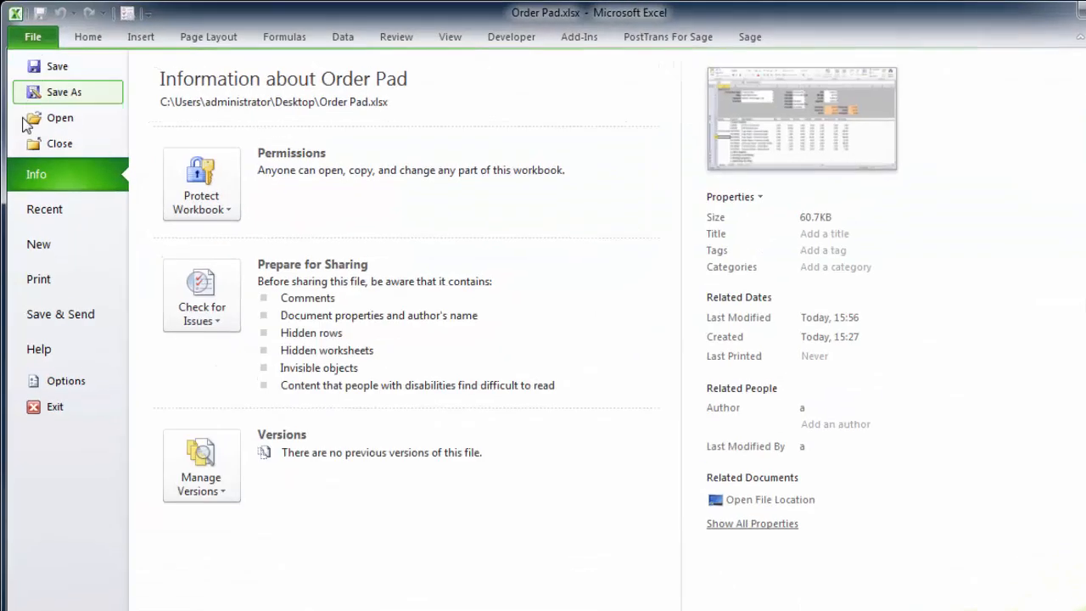
left_click(34, 206)
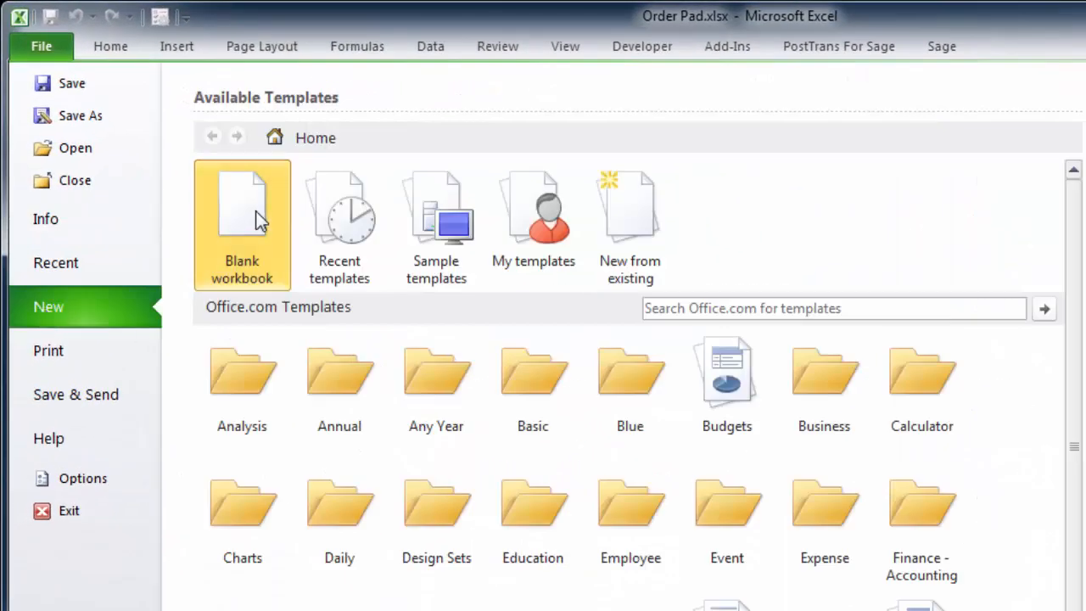
double_click(255, 219)
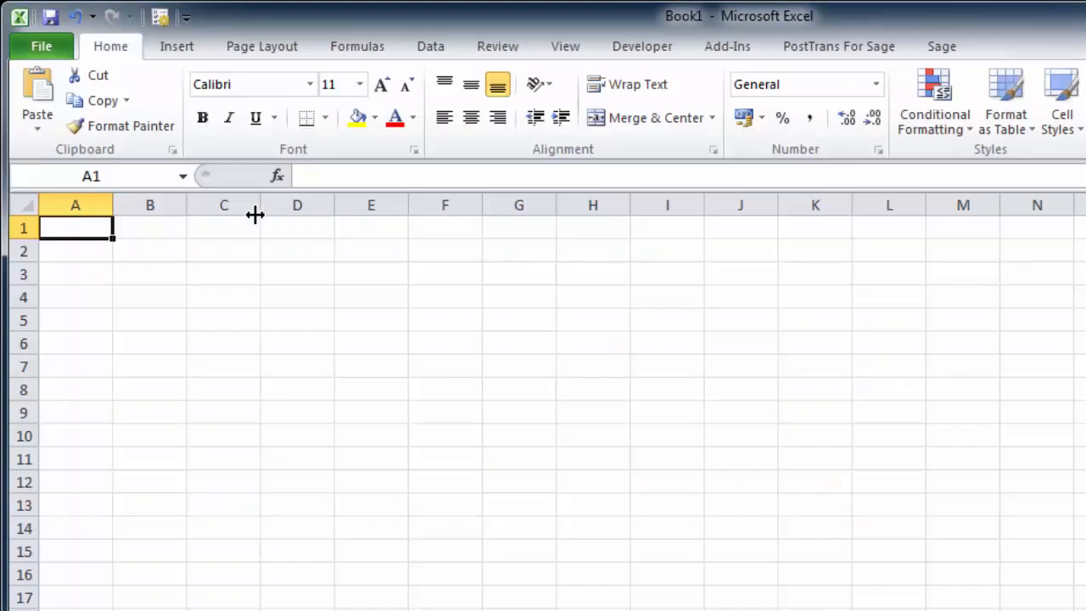
- Create a new PostTrans import template of type Sage50Trans for sales and purchase orders, and dismiss the training tips
left_click(838, 52)
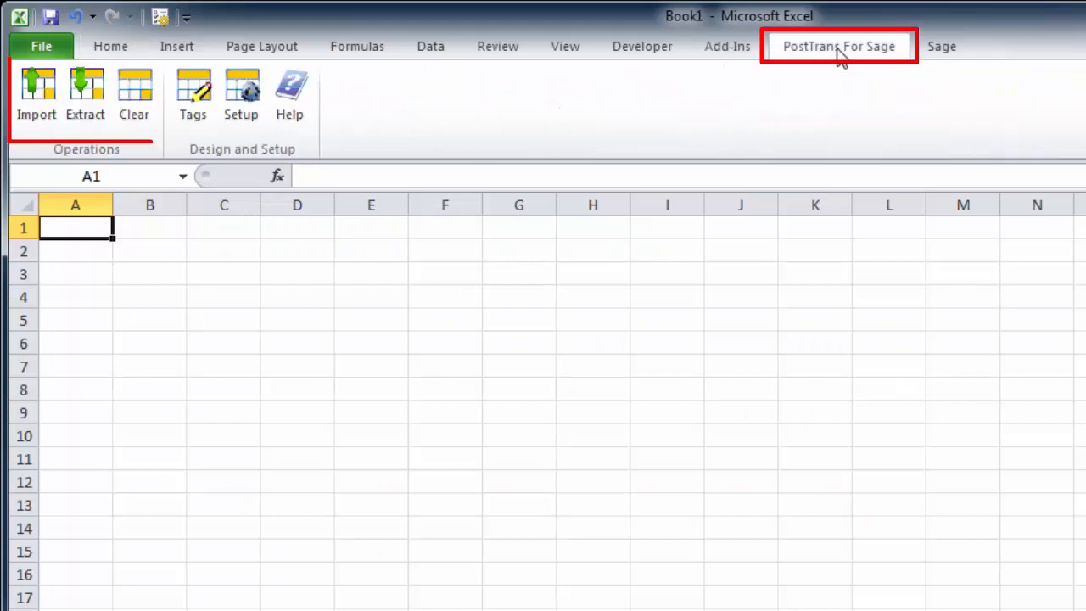
left_click(43, 102)
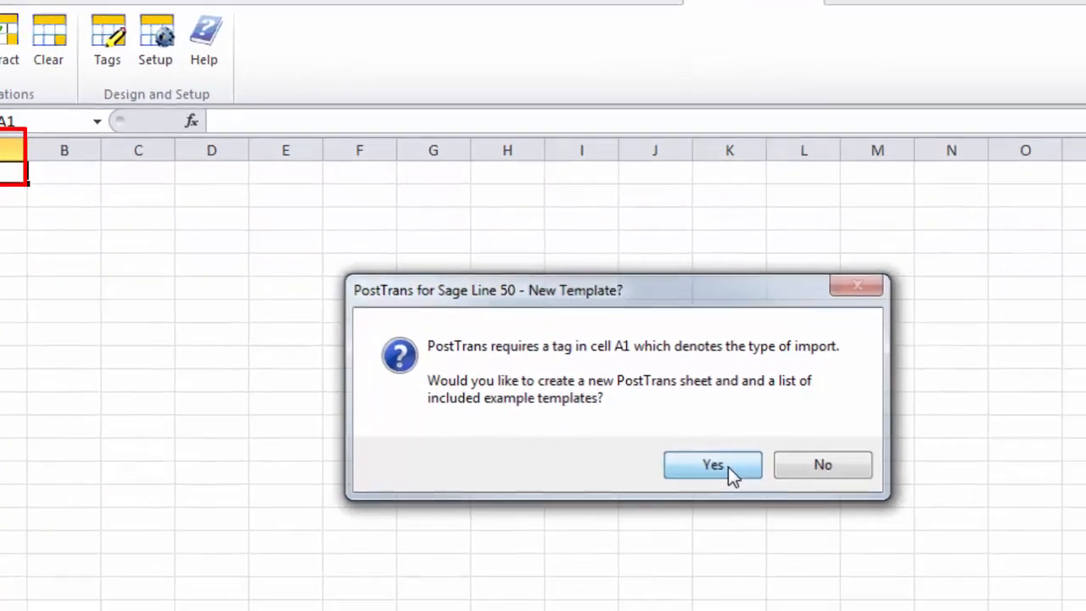
left_click(815, 521)
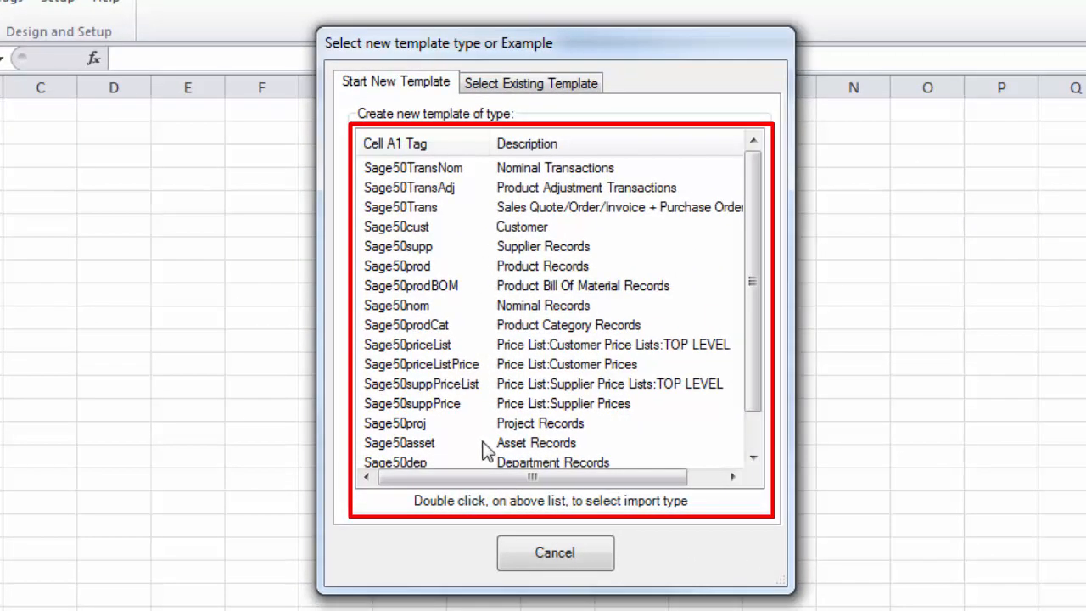
left_click(540, 213)
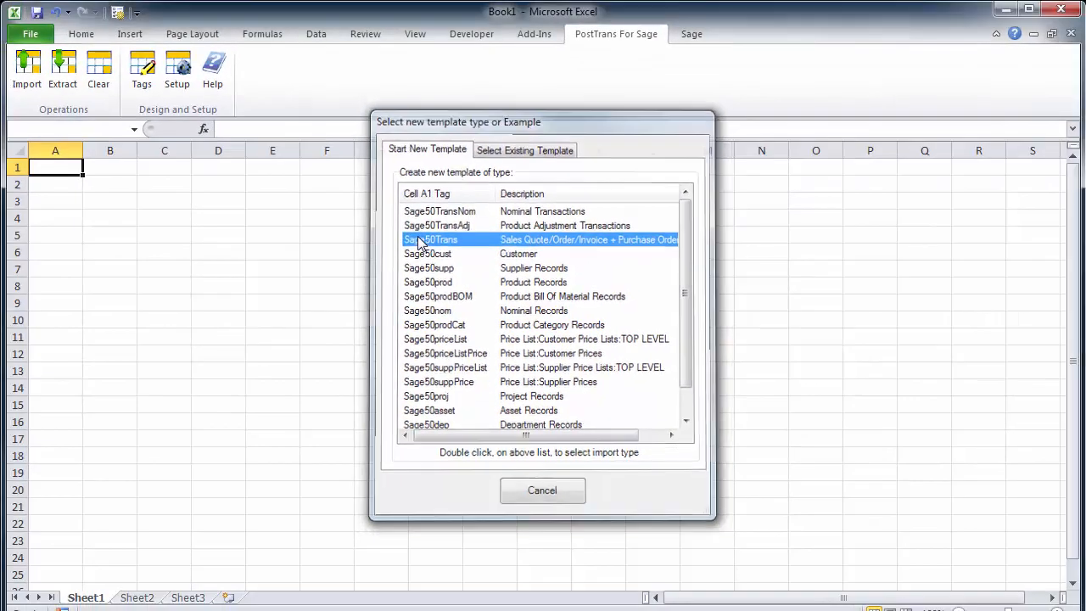
double_click(416, 235)
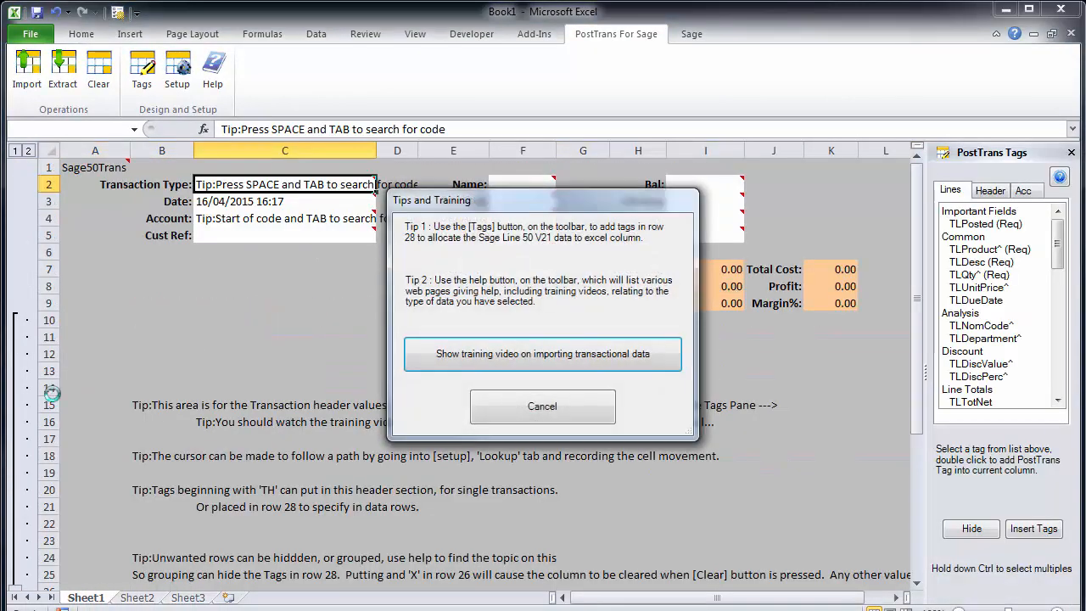
left_click(527, 407)
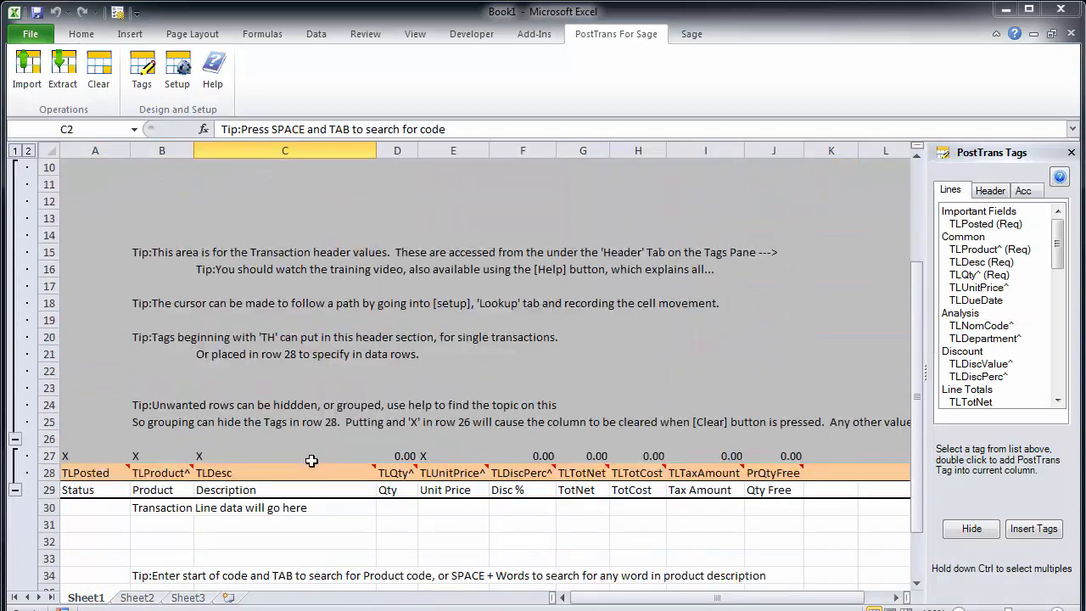
- Collapse the grouped header rows 10 to 25 that hold the tips
left_click(15, 439)
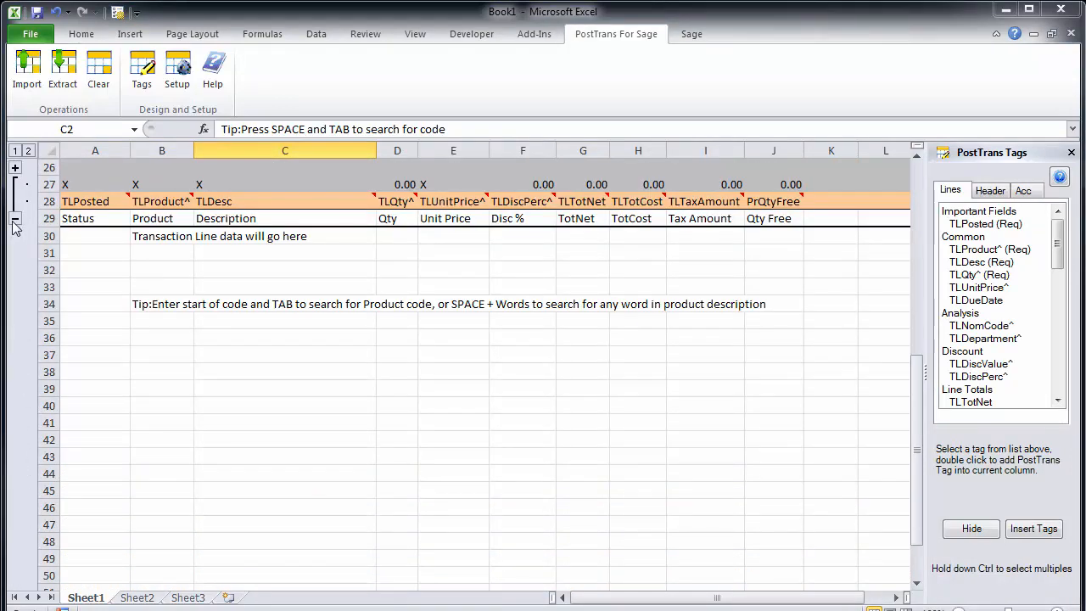
scroll(772, 326, "up", 3)
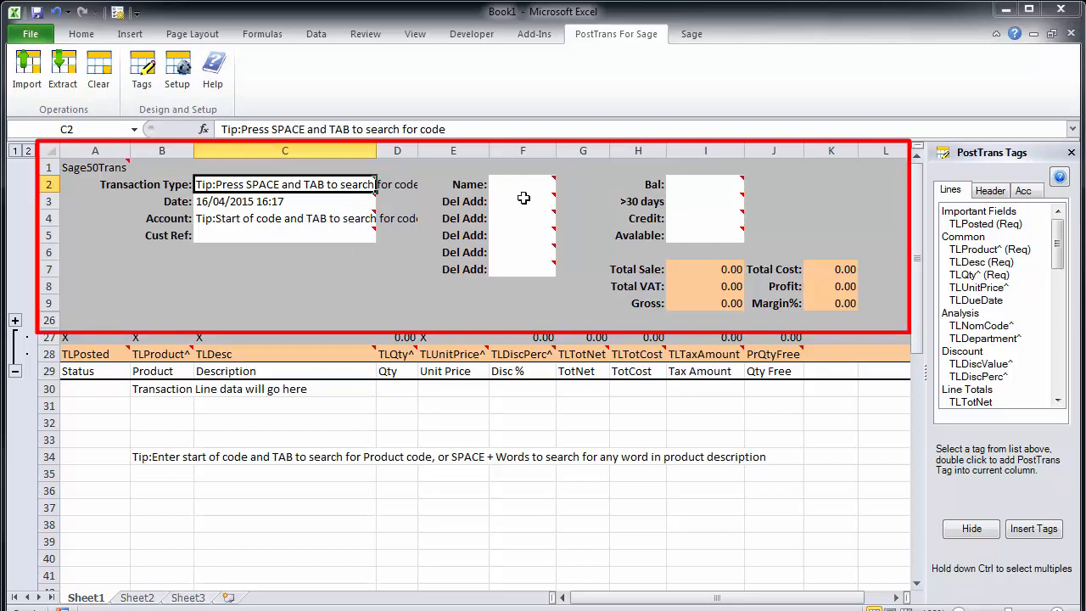
- Add the THContact and THPhone header tags to the transaction header, starting at cell C7
left_click(968, 193)
left_click(962, 194)
left_click(989, 193)
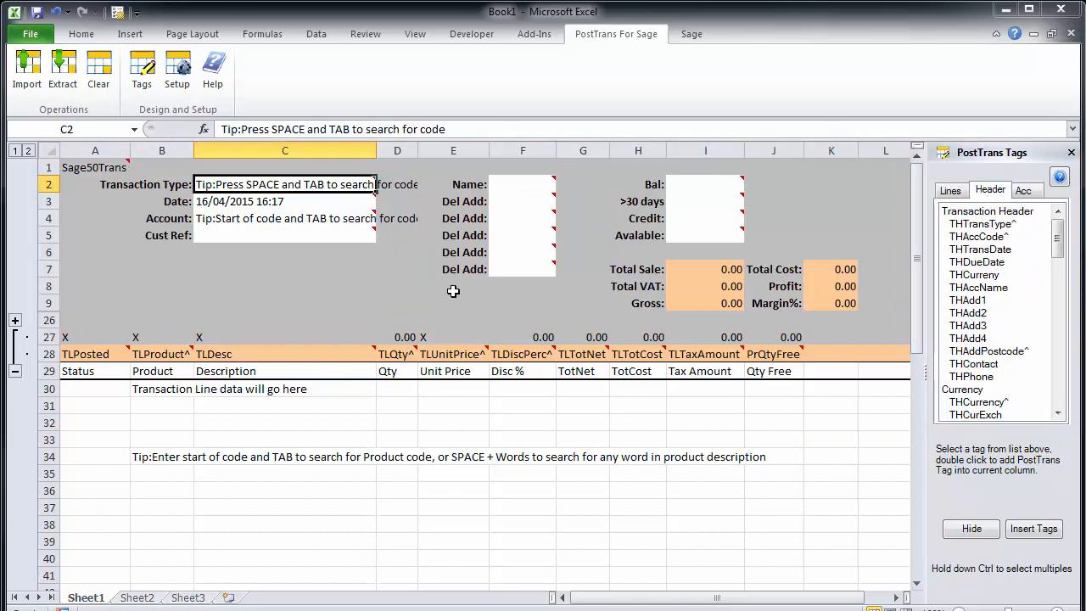
left_click(226, 271)
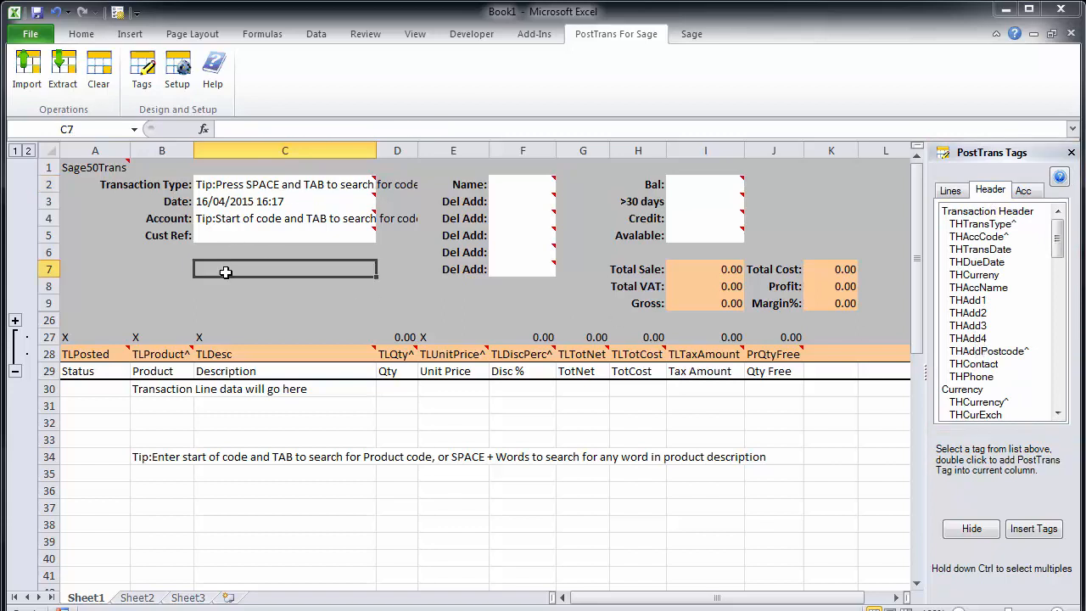
left_click(984, 364)
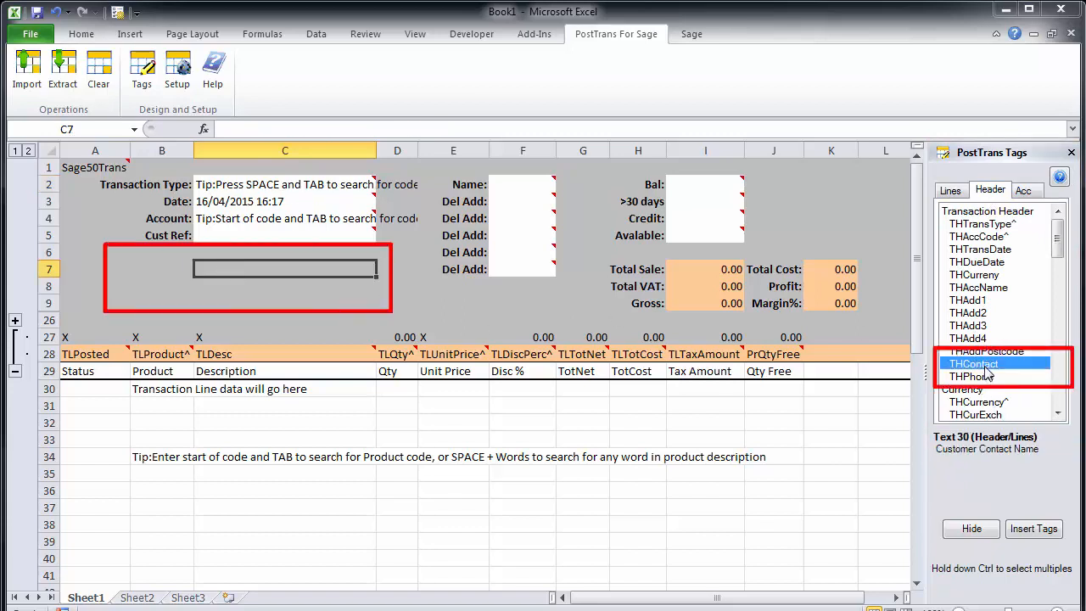
double_click(986, 366)
double_click(984, 378)
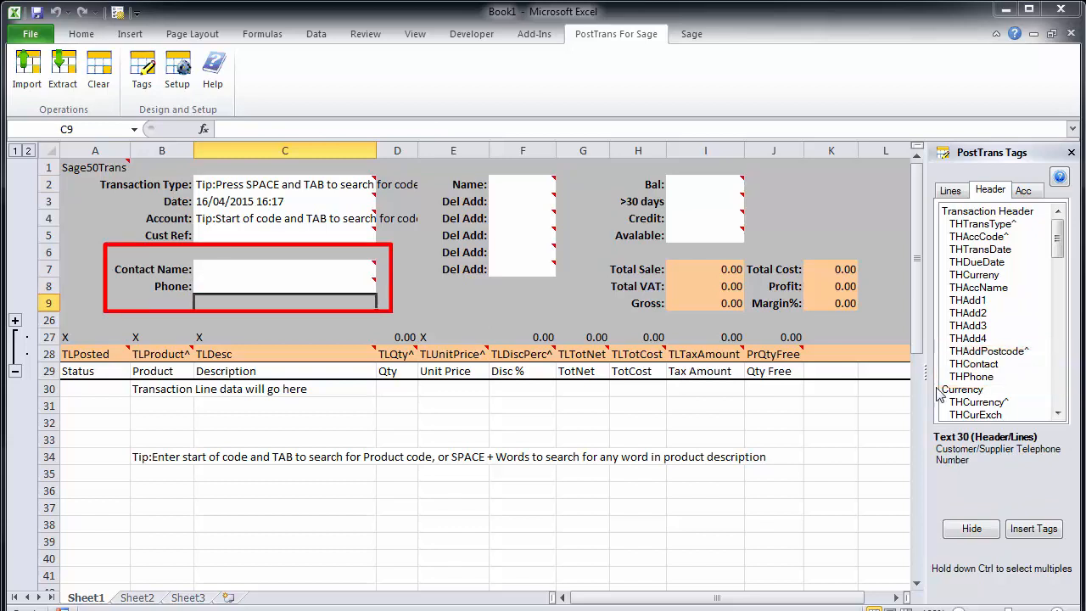
- Examine the transaction line area from row 30 down and the row 28 tags that define its columns
mouse_move(348, 272)
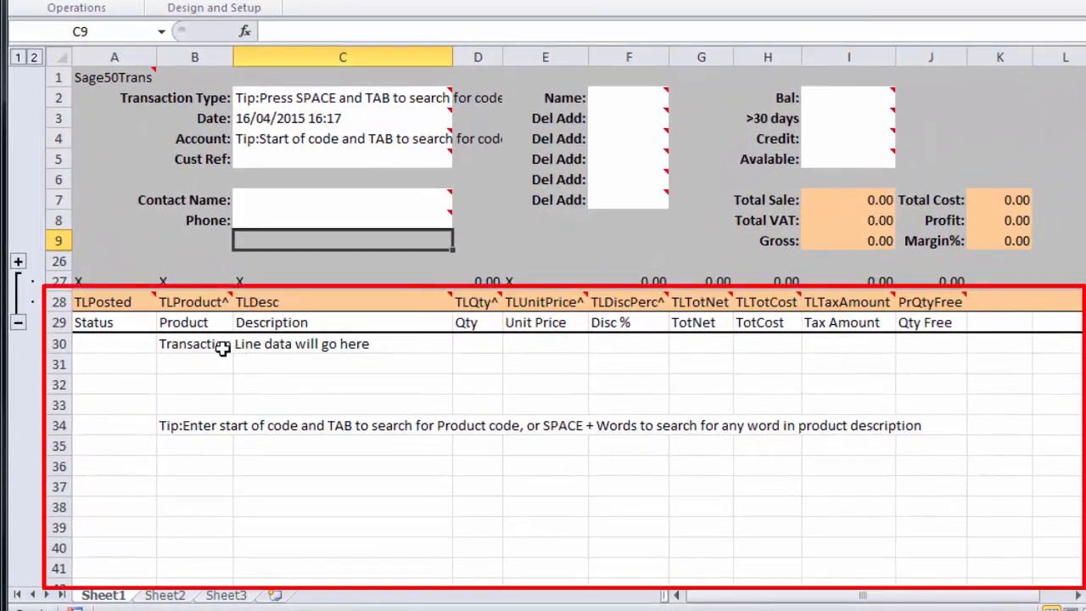
left_click_drag(185, 392, 185, 407)
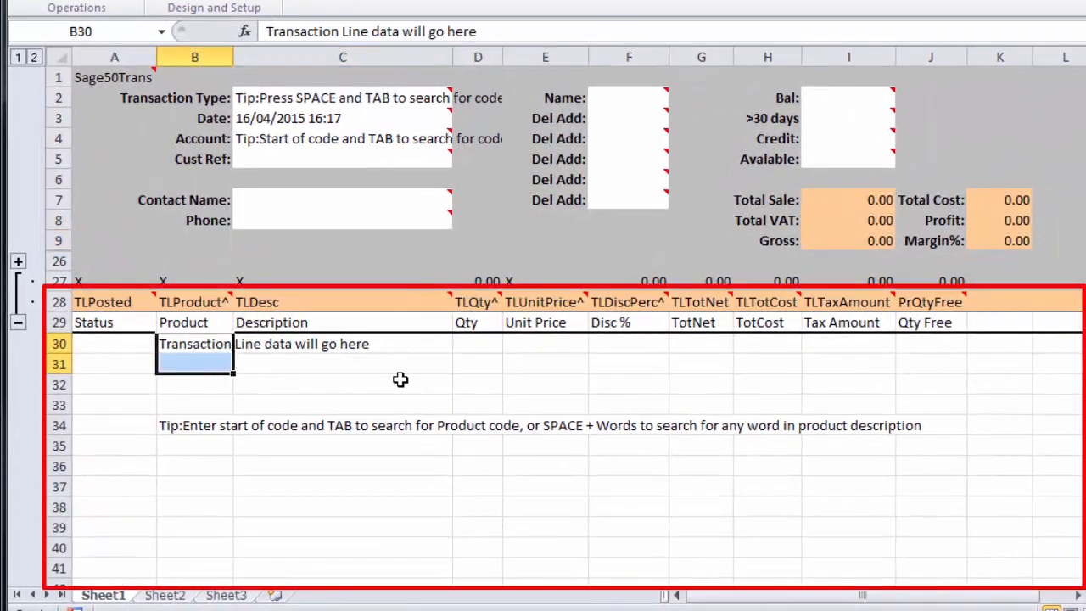
left_click(481, 346)
left_click(567, 366)
left_click(617, 347)
left_click(623, 365)
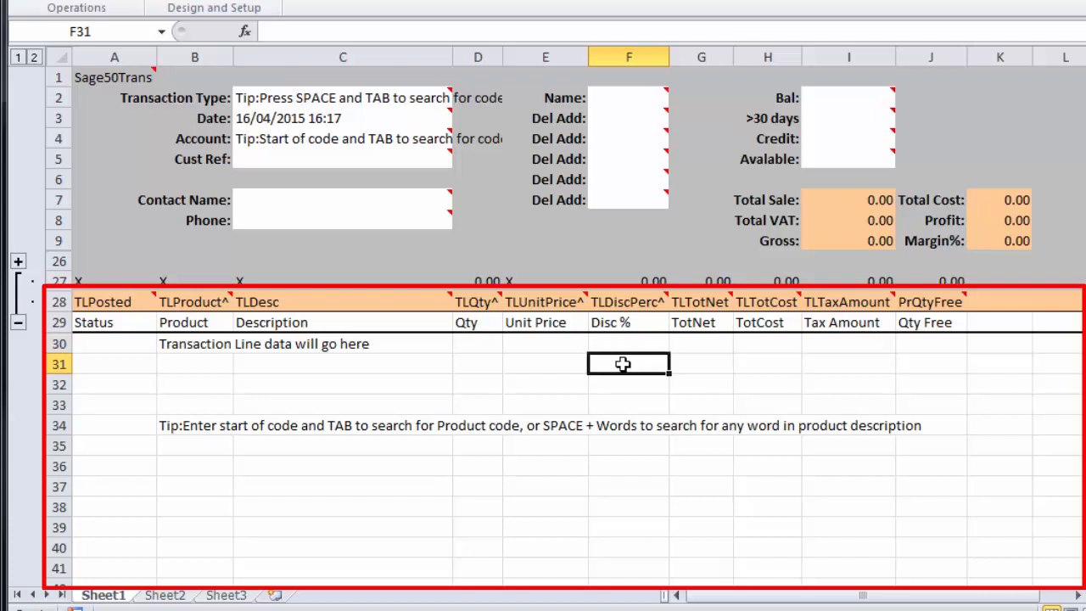
left_click(65, 309)
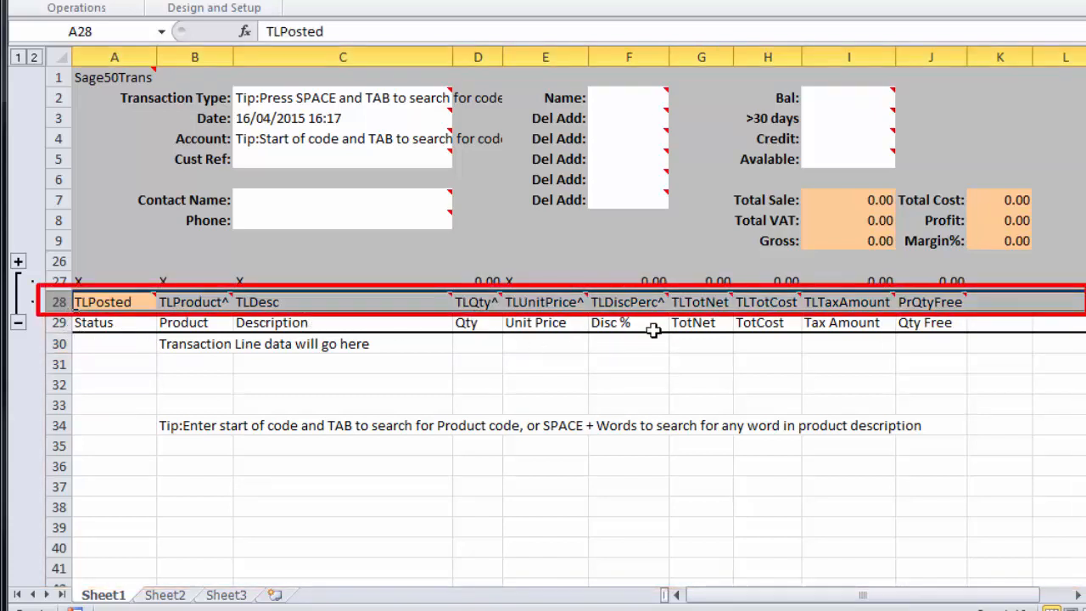
left_click(753, 351)
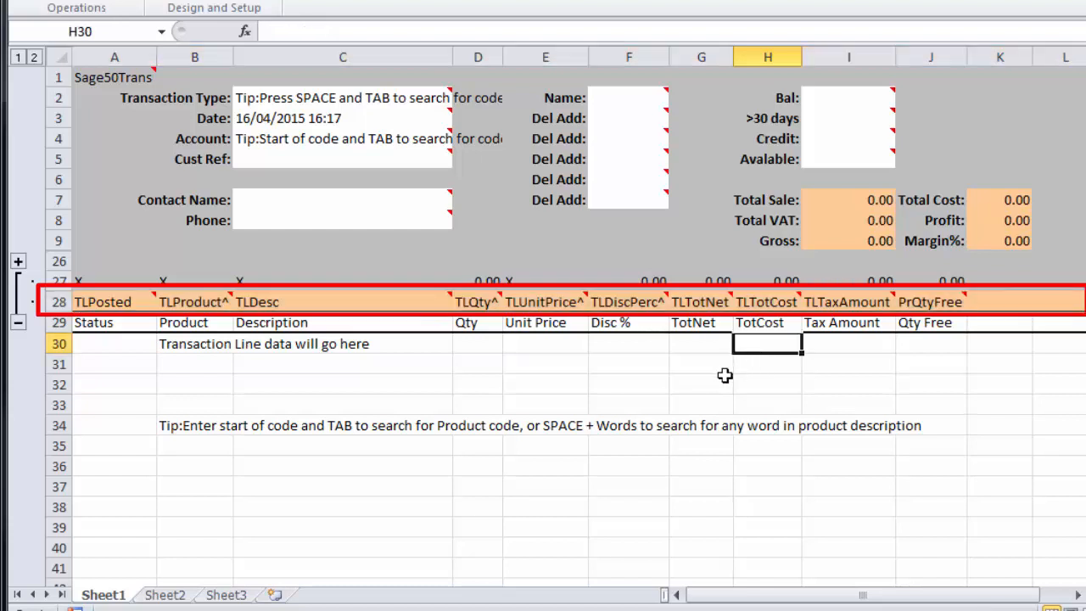
left_click_drag(704, 367, 698, 408)
left_click(513, 388)
left_click_drag(427, 369, 417, 401)
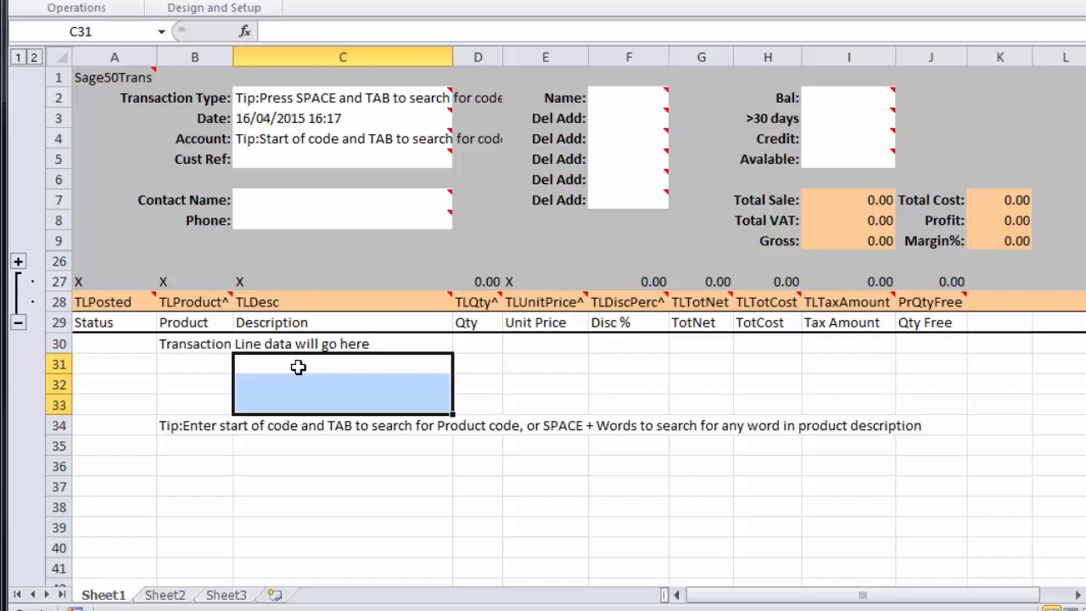
- Review the row 28 line tags from TLPosted to TLQty^ and the description, quantity, unit price and discount columns
left_click(116, 304)
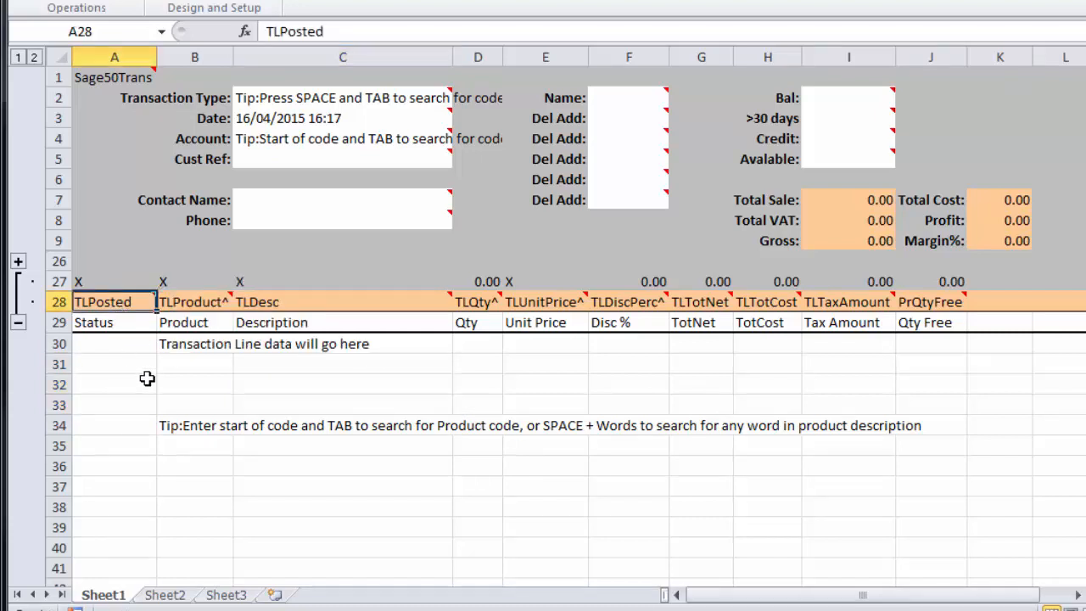
left_click(190, 305)
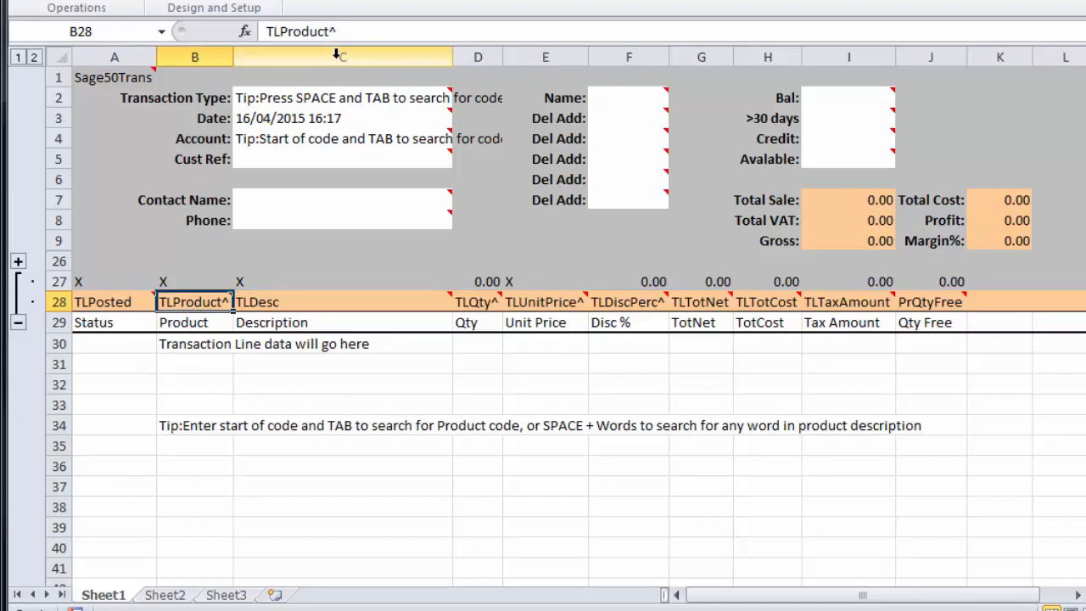
left_click(317, 307)
left_click(316, 358)
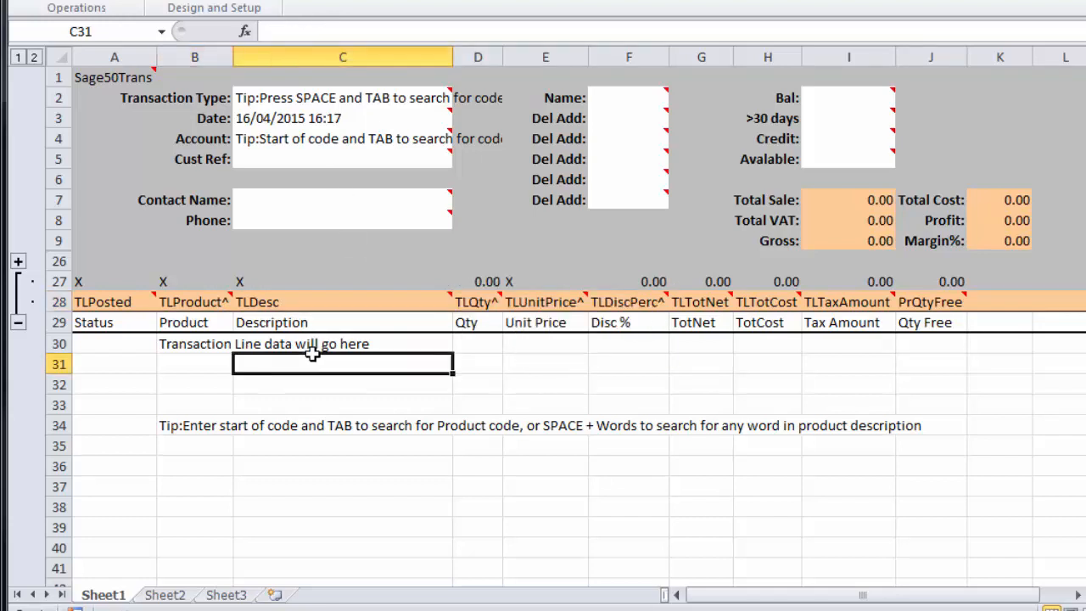
left_click(315, 339)
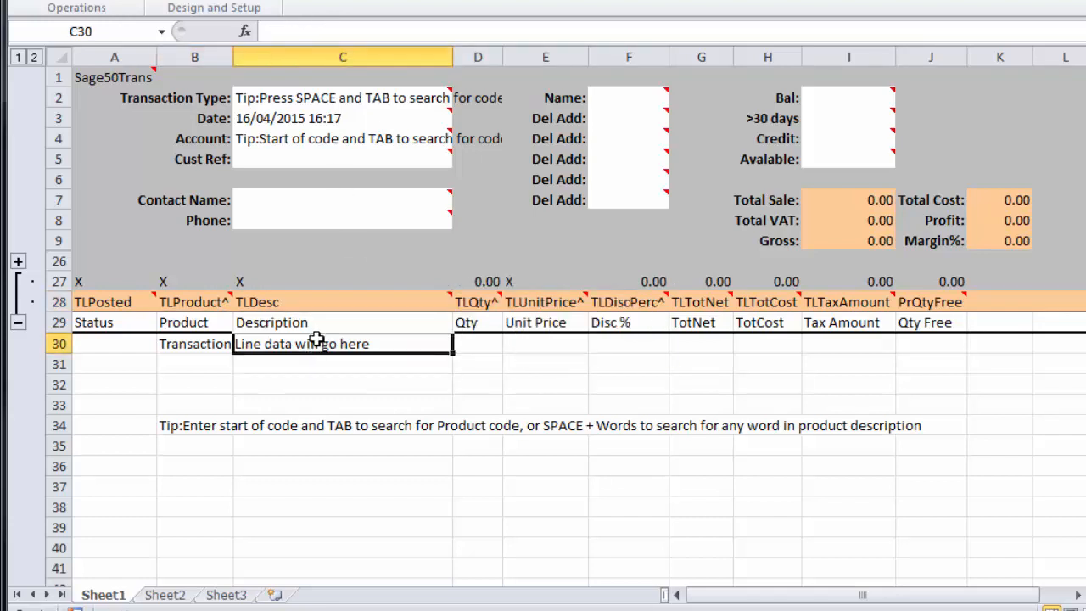
left_click(302, 381)
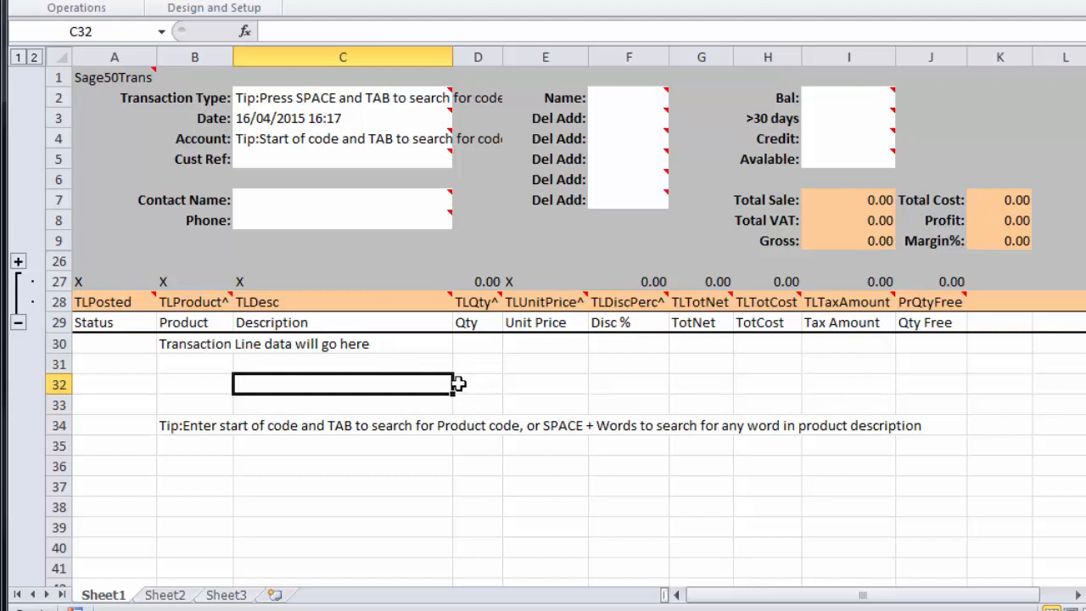
left_click(463, 340)
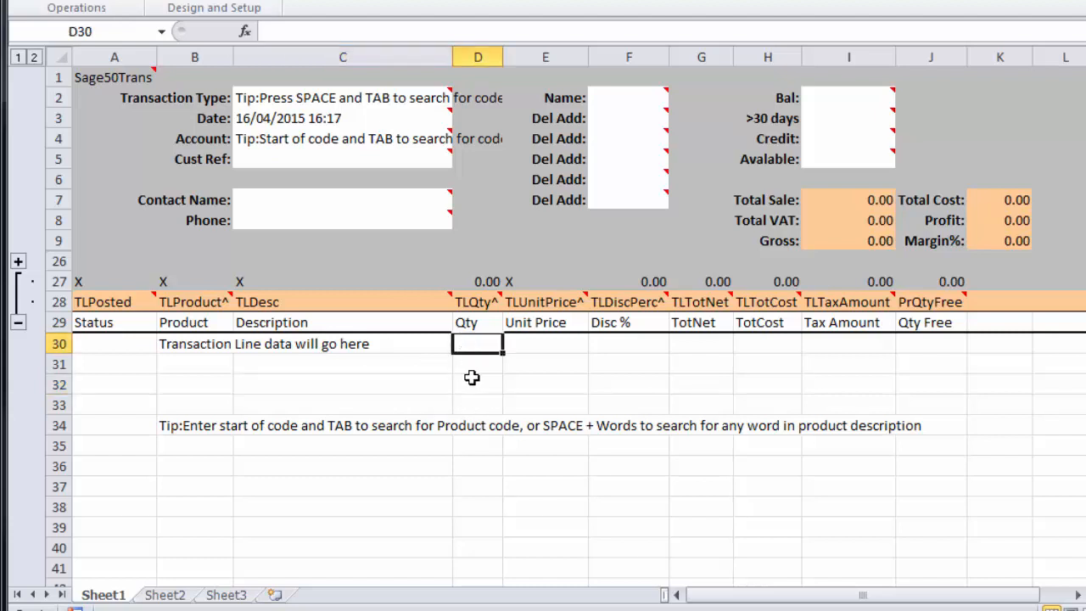
left_click(532, 344)
left_click(645, 343)
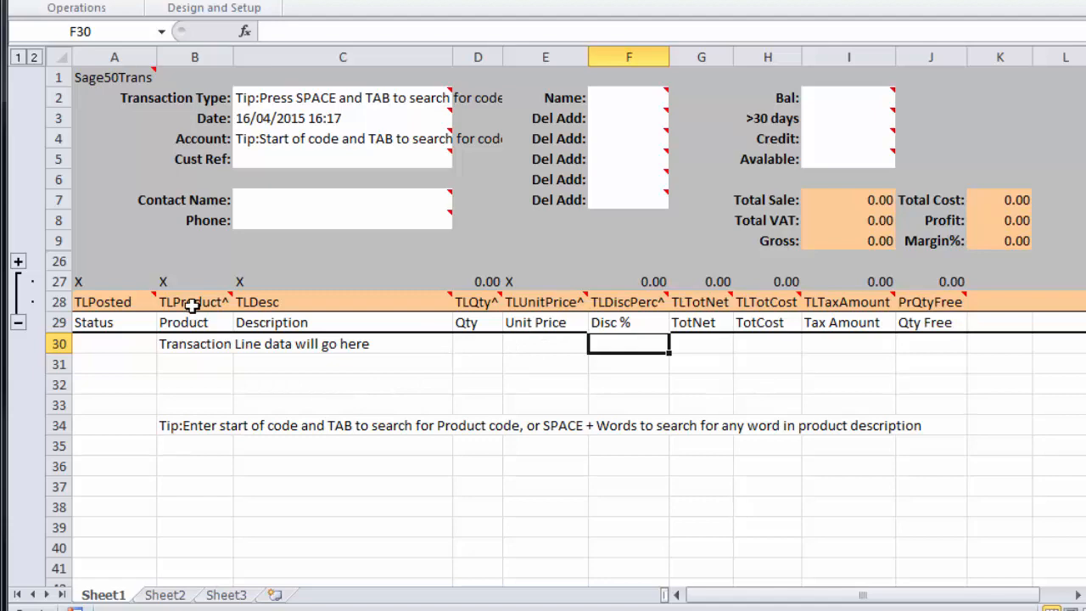
left_click_drag(485, 309, 121, 306)
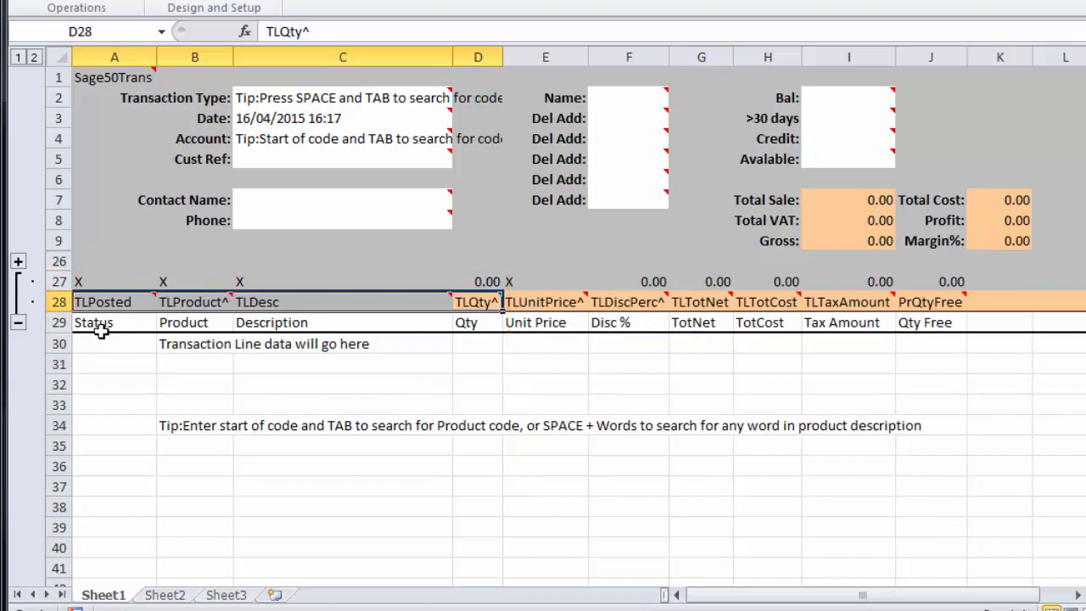
- Look up product KEY001 in cell B30 with the search text "key" and enter a quantity of 2
left_click(192, 350)
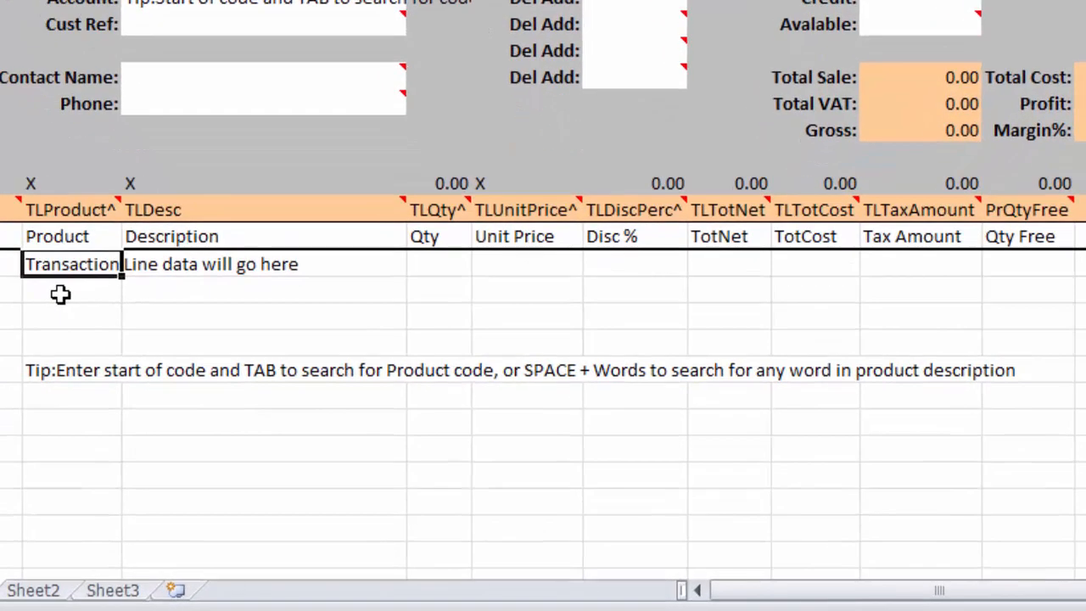
type("key")
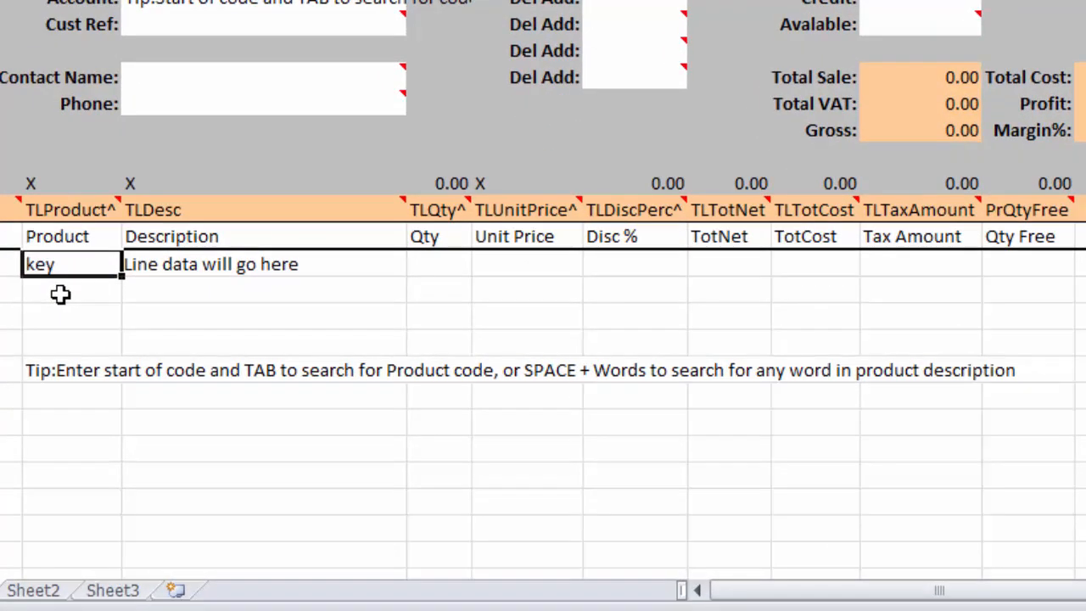
key("Tab")
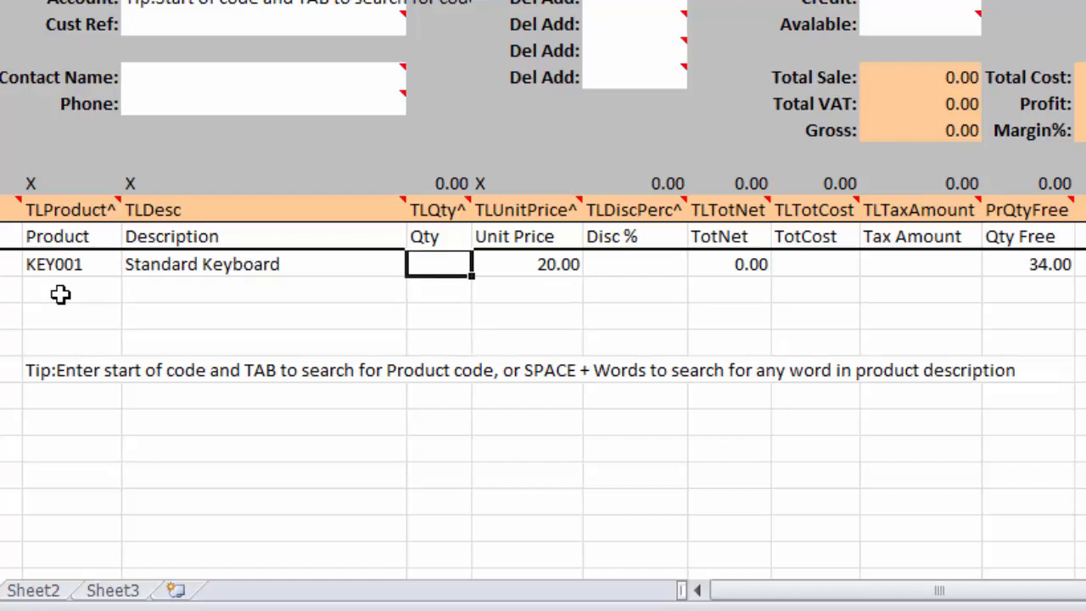
key("Tab")
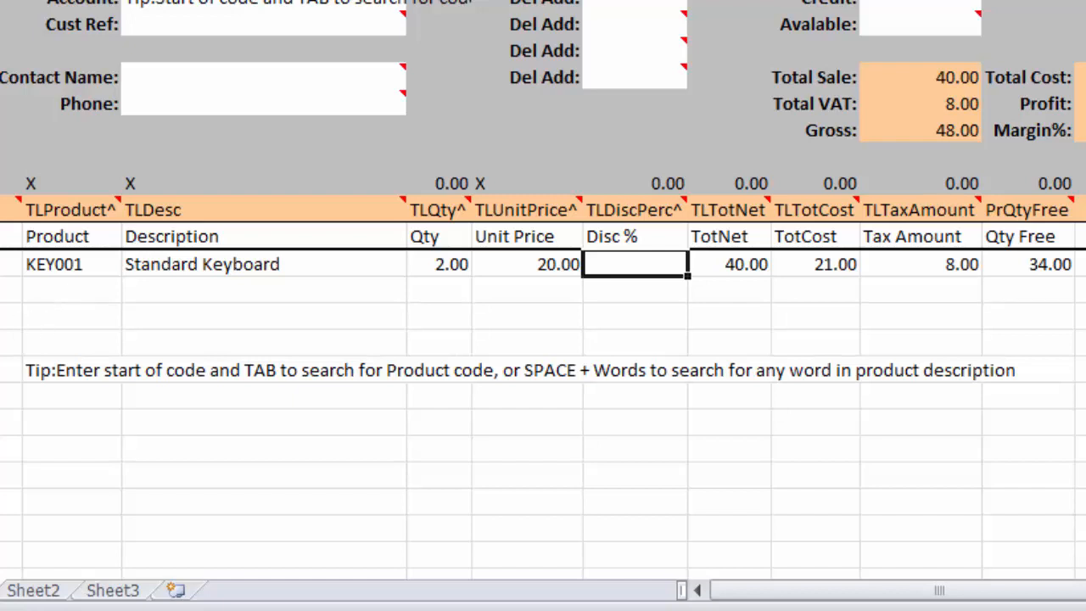
- Clear all contents of transaction line row 30 and return to its Product cell
key("shift+space")
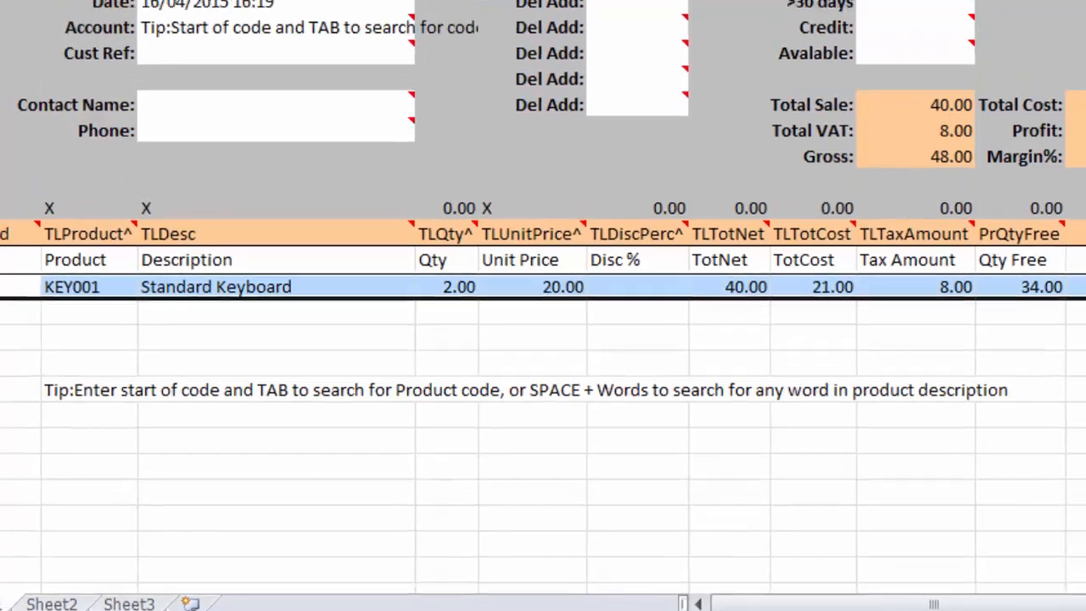
key("Delete")
left_click(37, 265)
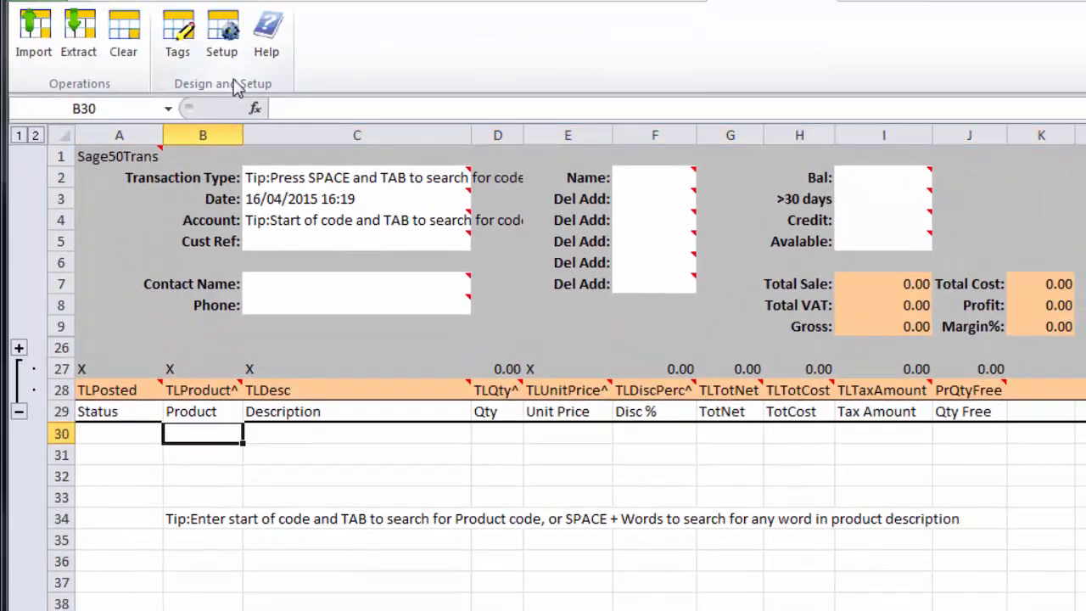
- Try enabling the line option Qty : Ignore 0 qty/hours Transactions (PRO) in the system setup and discard the change
left_click(221, 34)
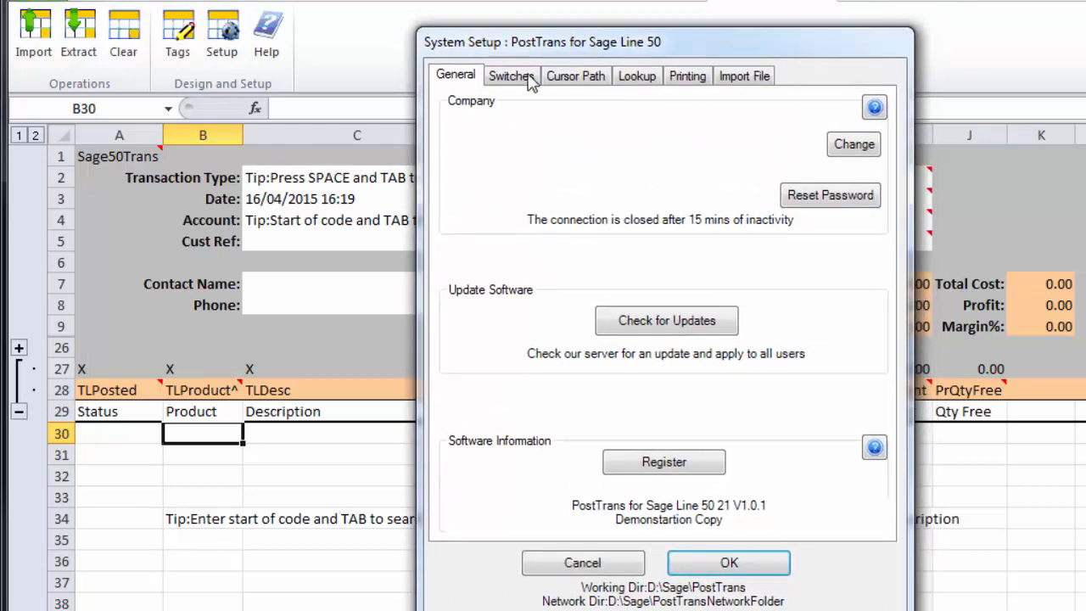
left_click(514, 76)
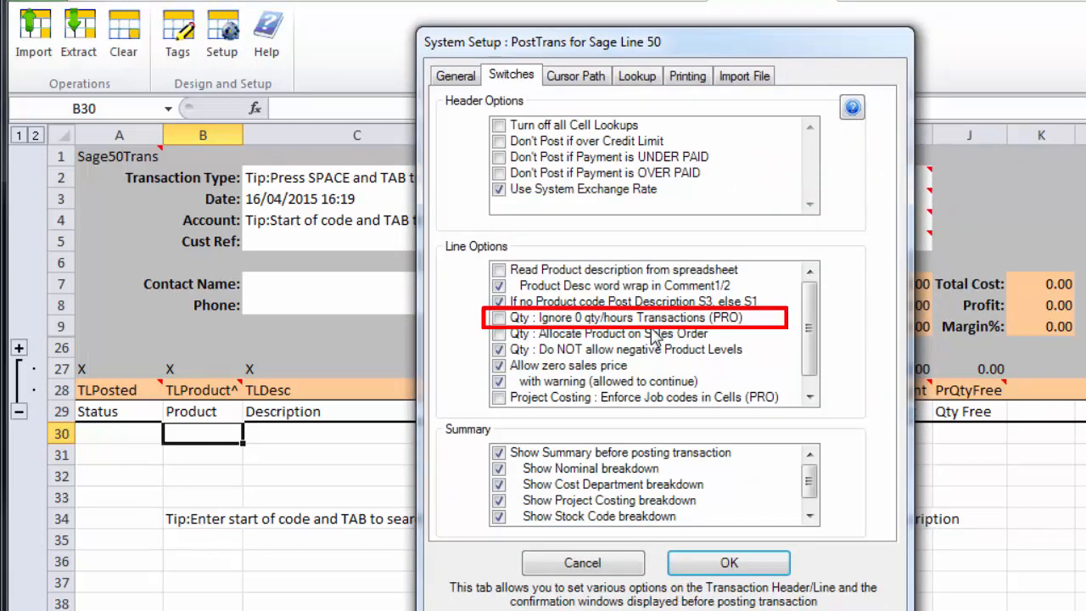
left_click(499, 317)
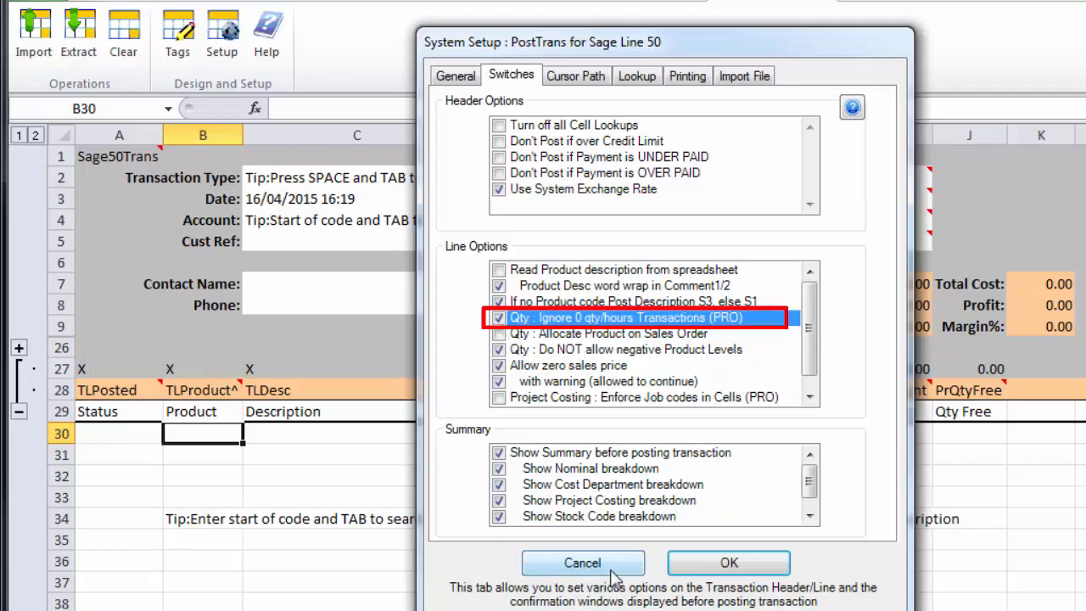
left_click(582, 565)
- From cell D30, bring up the product data extraction and look through its stock lists, including ALL, TRADEA to TRADED and SAM01
left_click(506, 437)
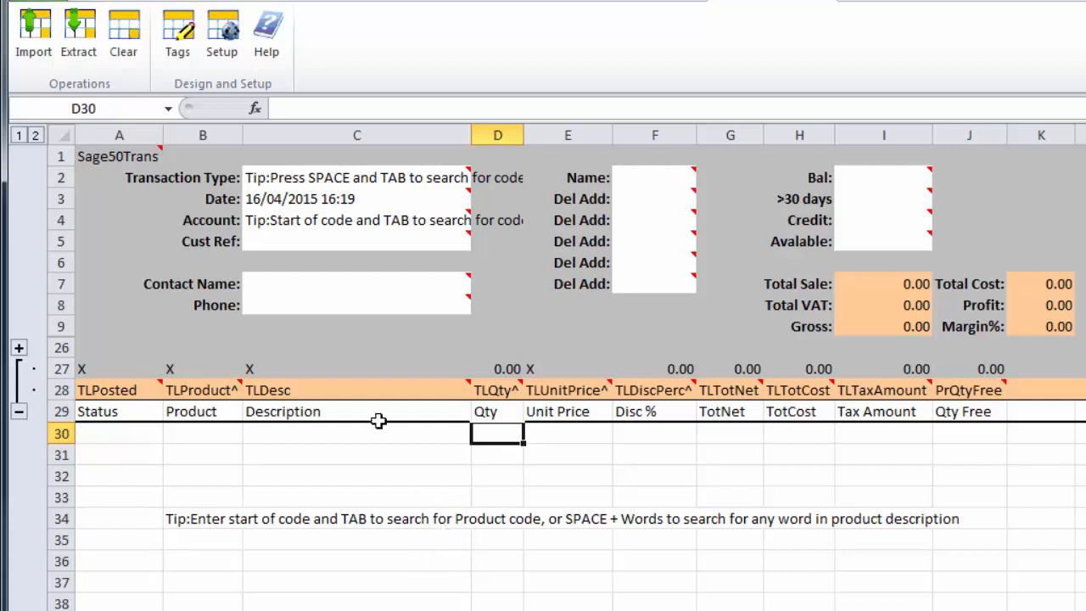
left_click(86, 48)
left_click(735, 419)
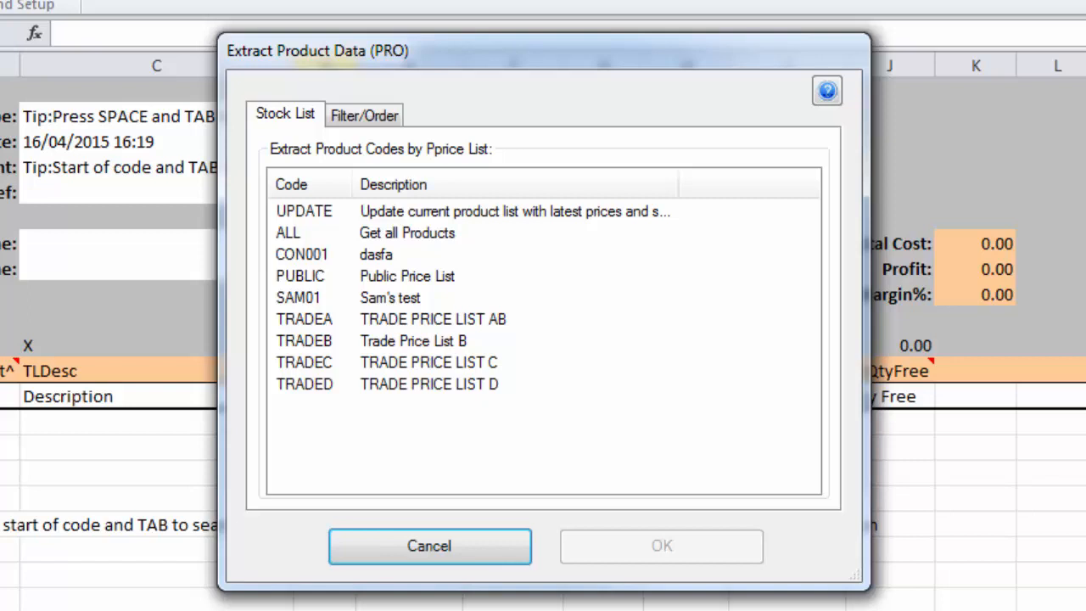
left_click(290, 240)
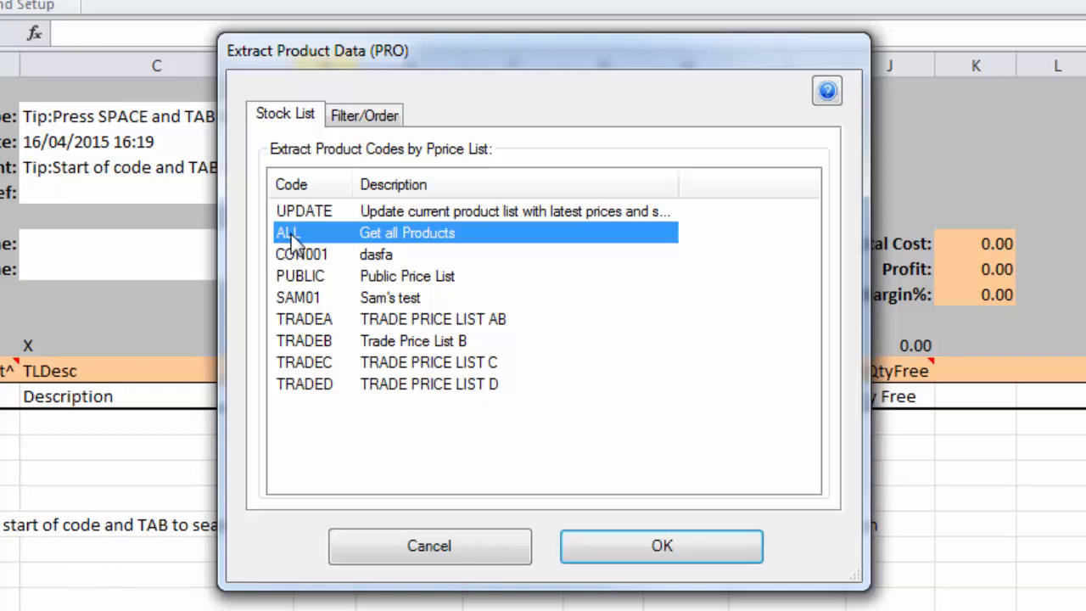
left_click(310, 321)
left_click(315, 341)
left_click(318, 363)
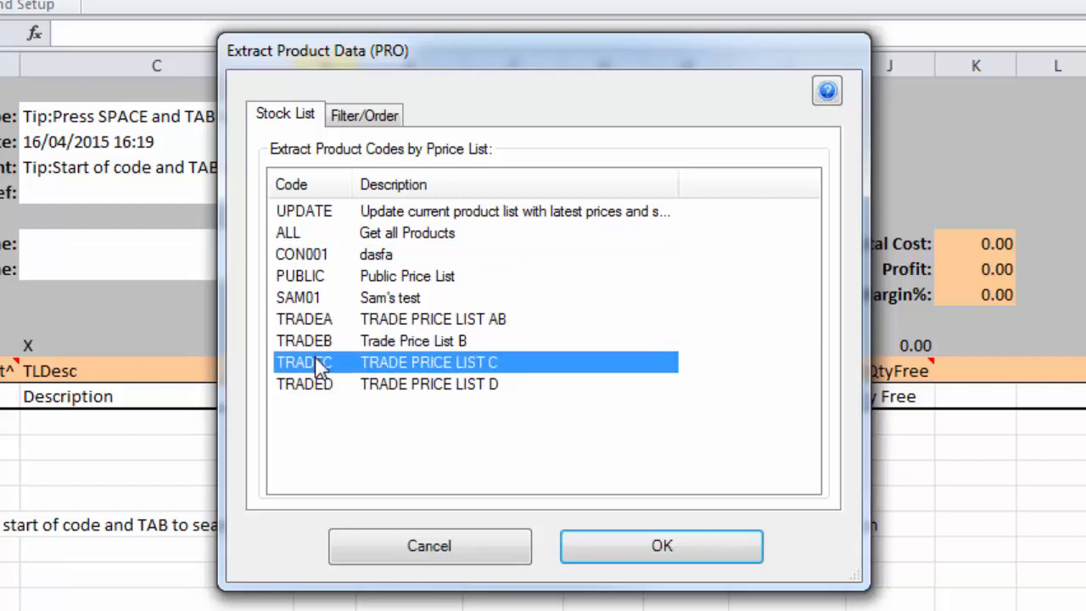
left_click(315, 385)
left_click(312, 320)
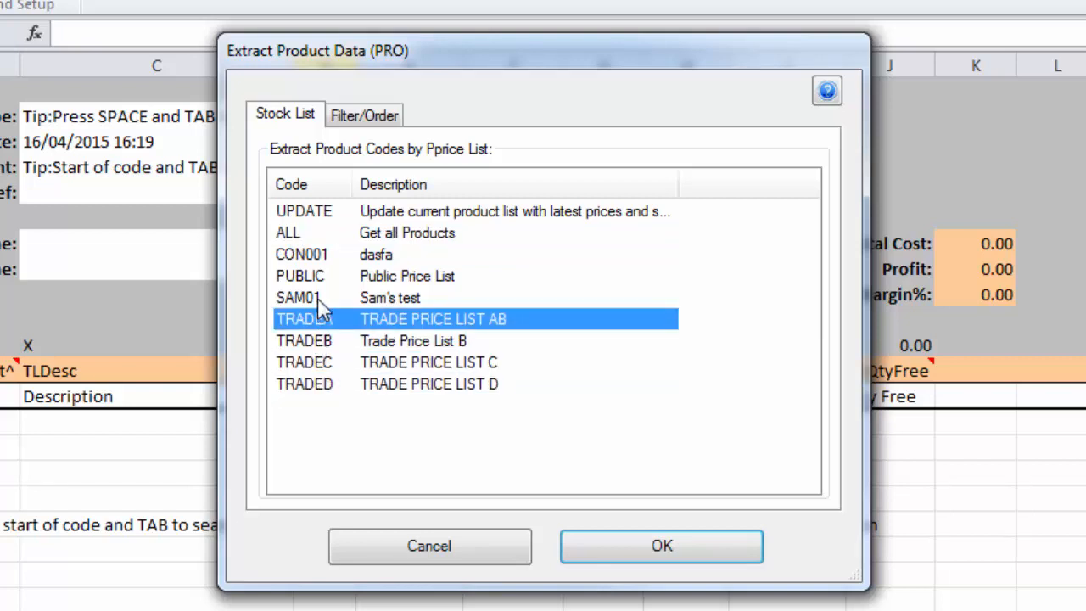
left_click(321, 299)
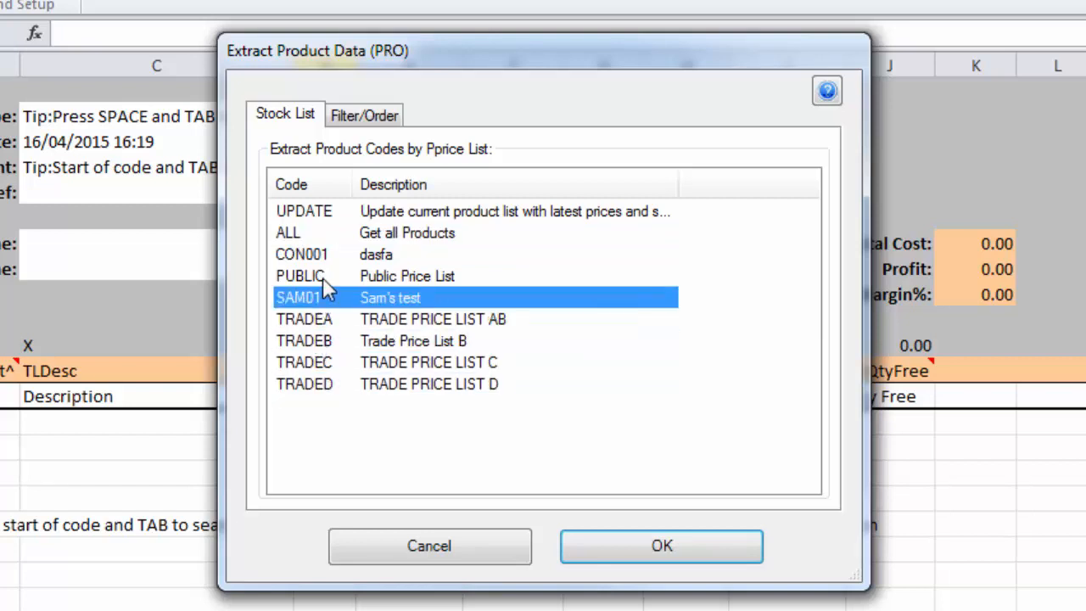
- Limit the extraction to categories 1,3,5,4, disable category grouping and rollup, and enable Write in TLUnitPrice
left_click(367, 118)
left_click(361, 197)
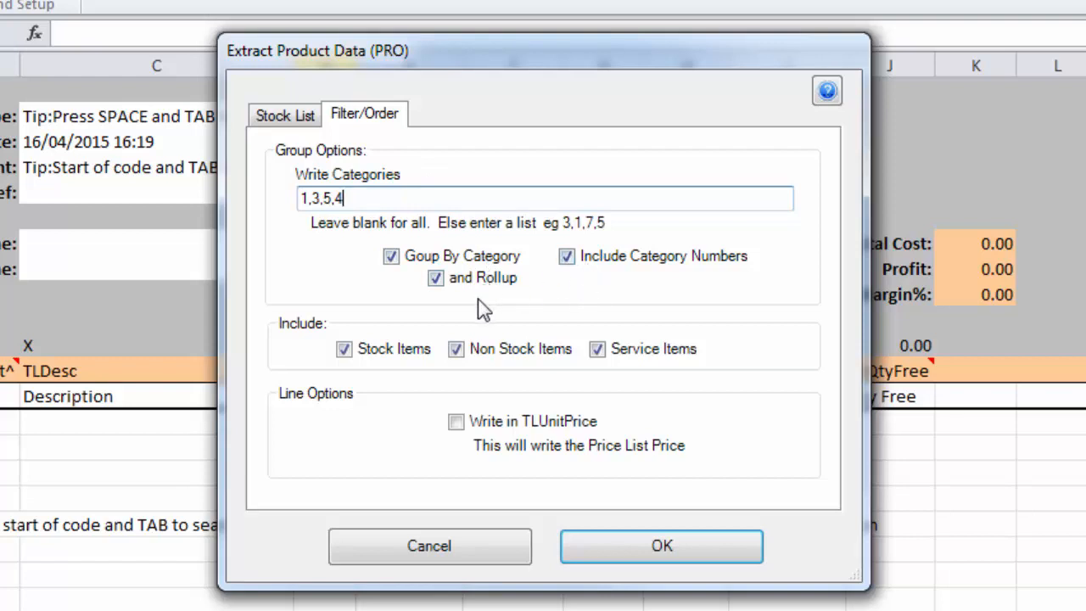
left_click(390, 256)
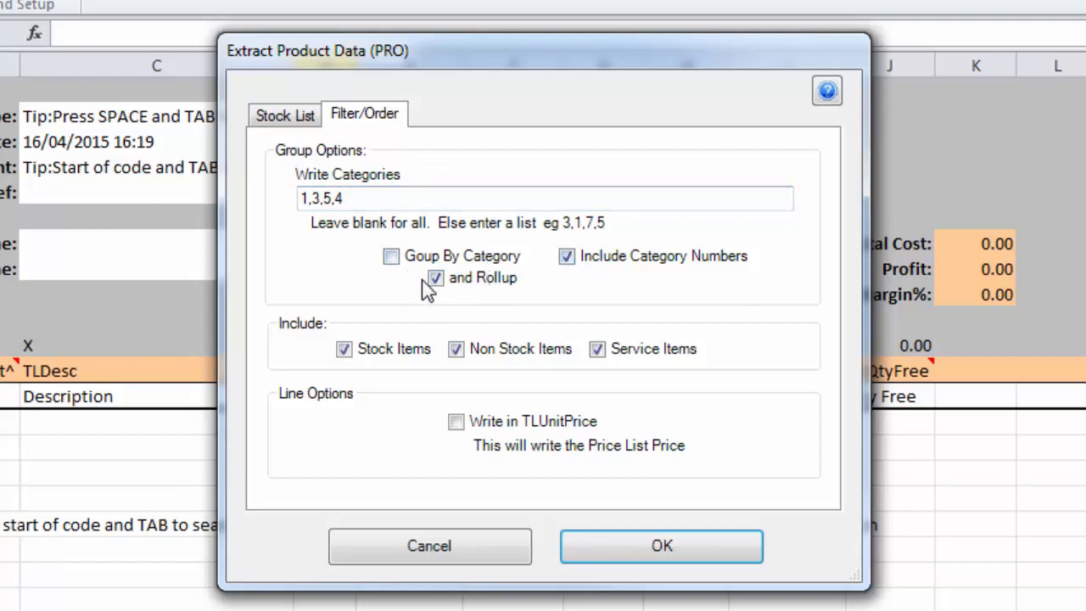
left_click(441, 283)
left_click(482, 362)
left_click(481, 362)
left_click(549, 433)
- Extract the products of TRADE PRICE LIST D into the transaction lines and review their quantity and unit price columns
left_click(304, 117)
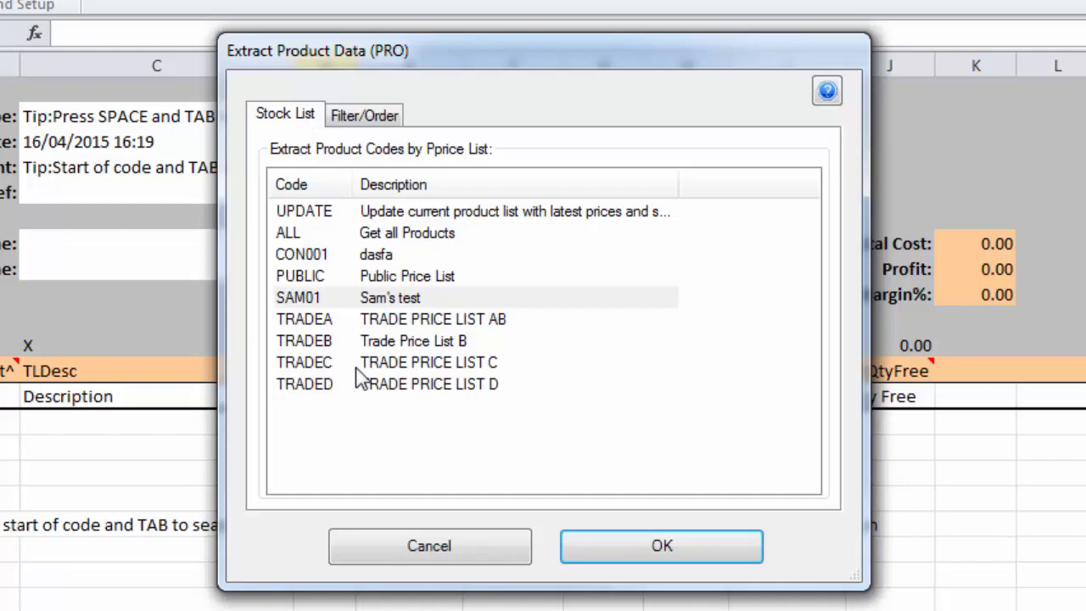
left_click(349, 392)
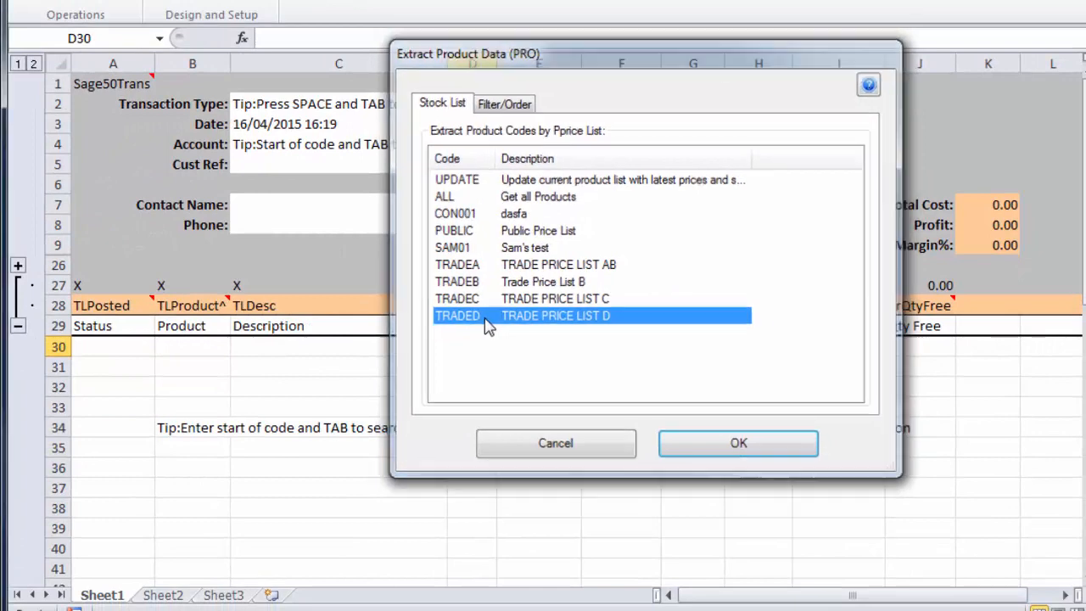
double_click(488, 319)
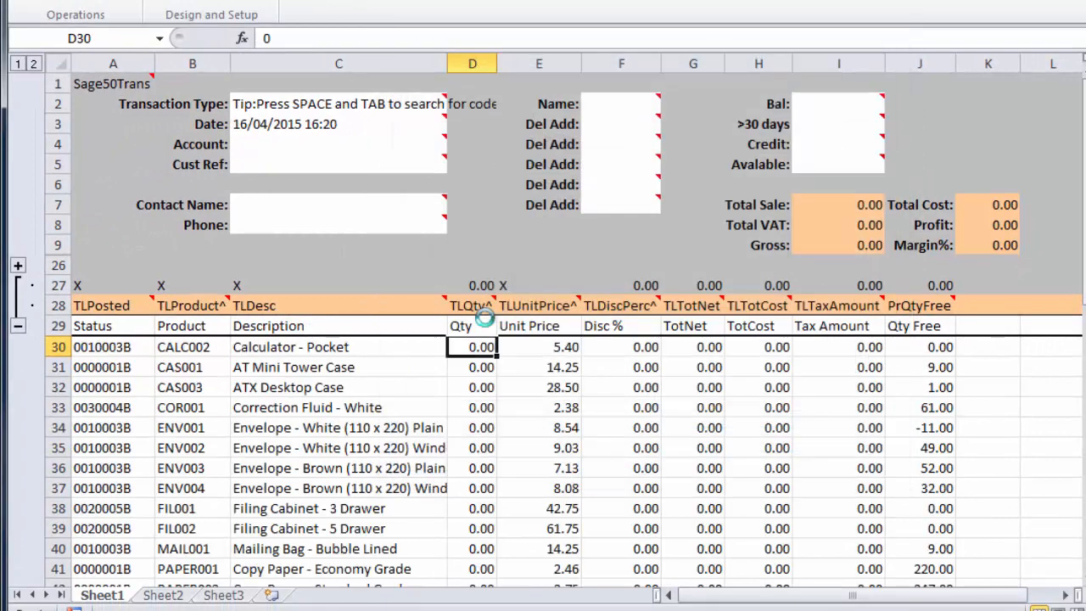
left_click(470, 391)
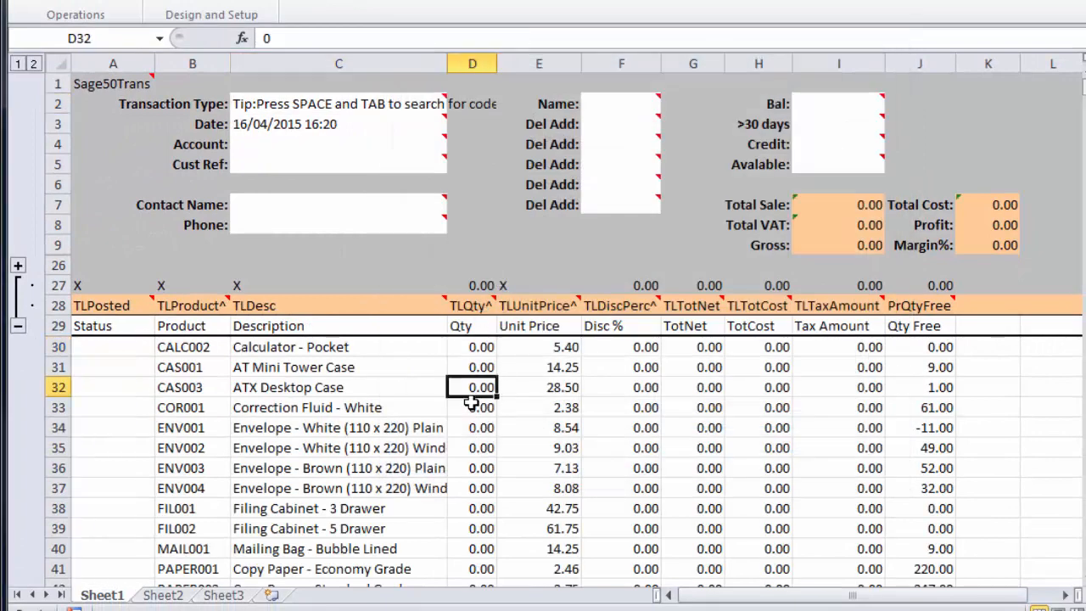
left_click(552, 349)
left_click_drag(551, 349, 551, 529)
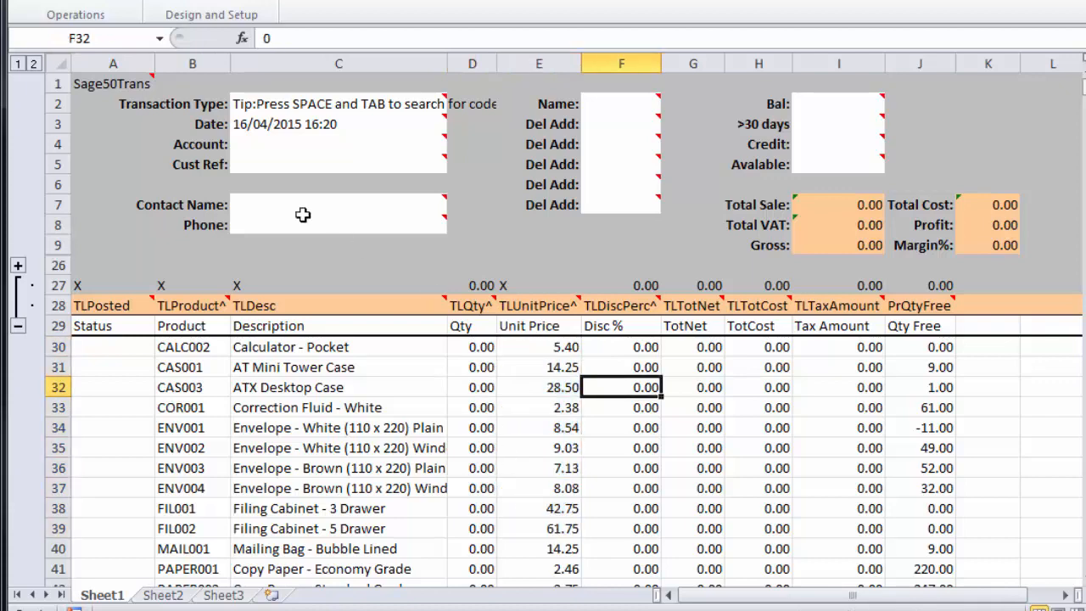
- Set the transaction type in cell C2 to 1, Sales Quote using the code lookup
left_click(258, 145)
left_click(290, 106)
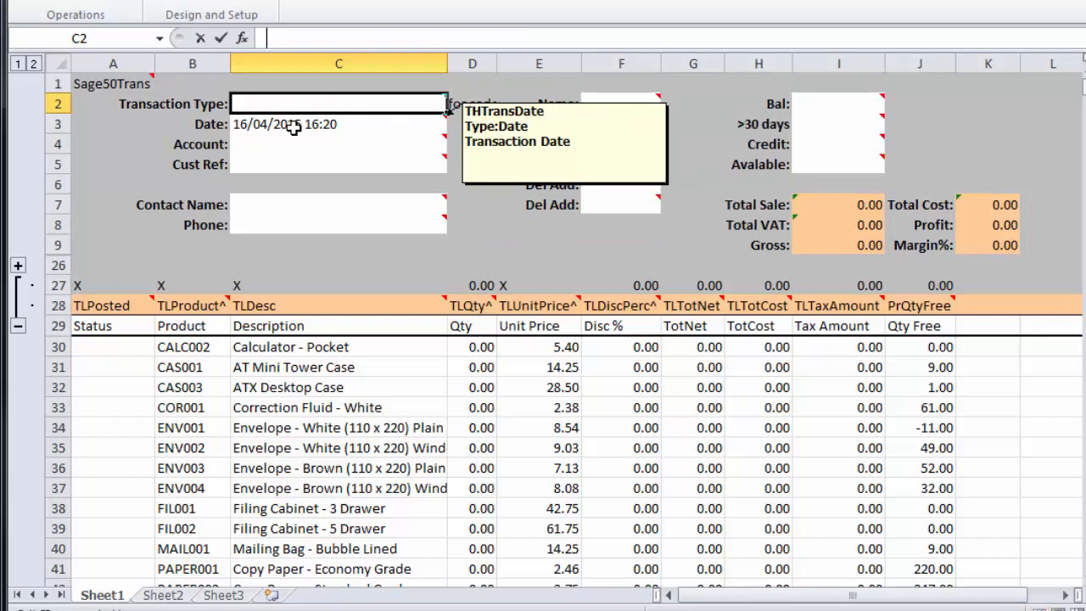
key("Return")
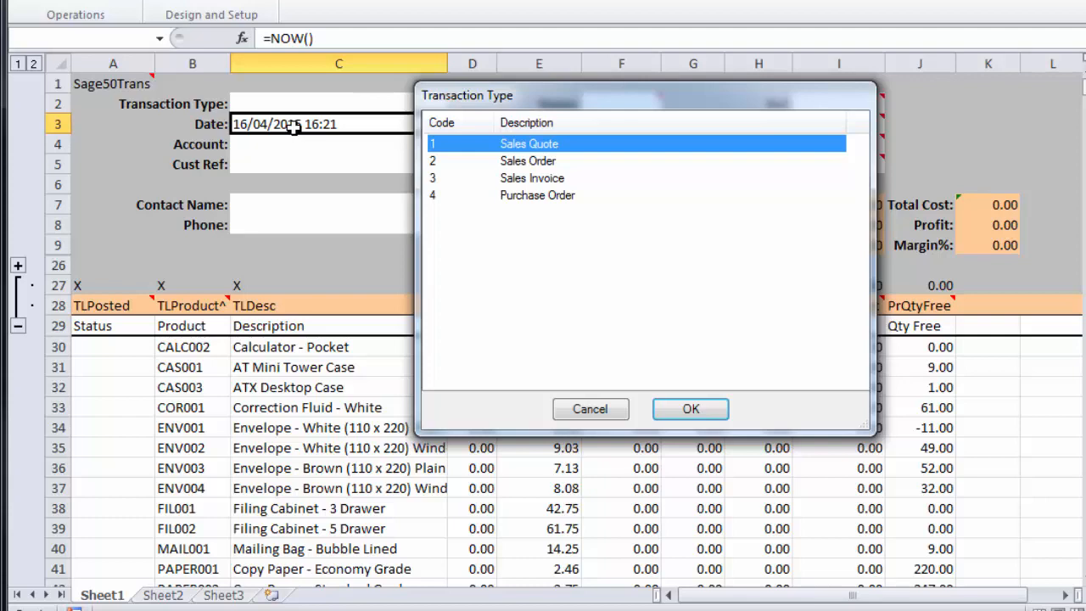
key("Return")
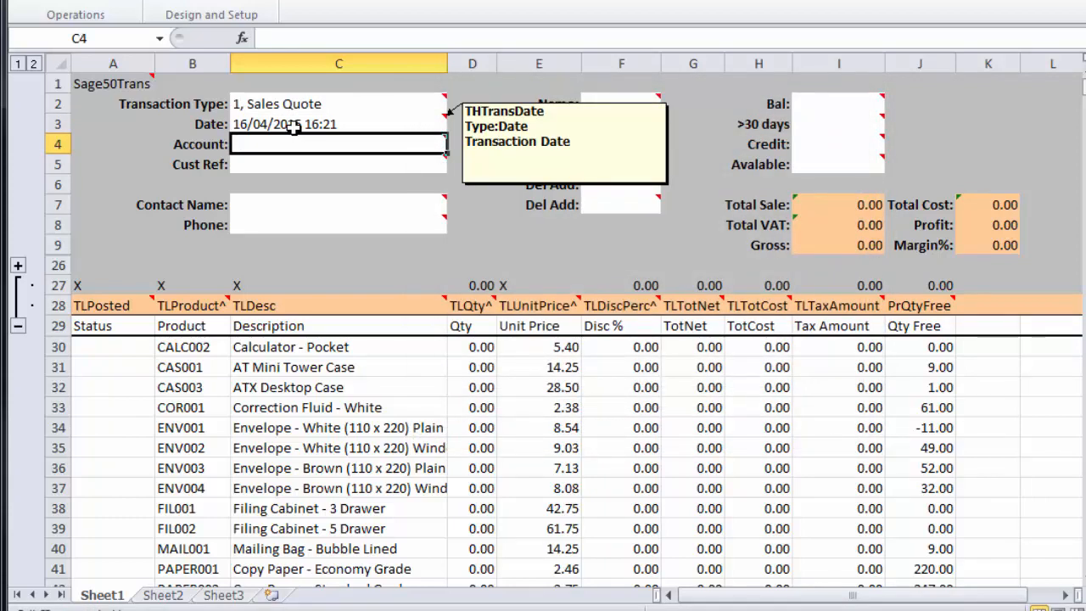
- Look up the Graham Electonics account in cell C4 with the search text "g" and go to quantity cell D32
type("g")
key("Return")
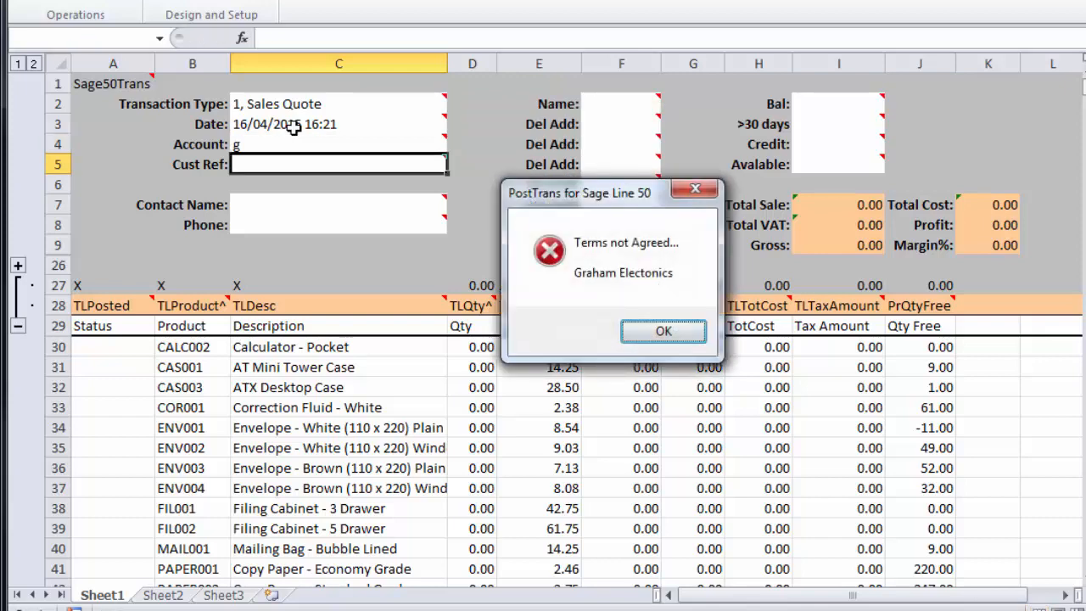
key("Return")
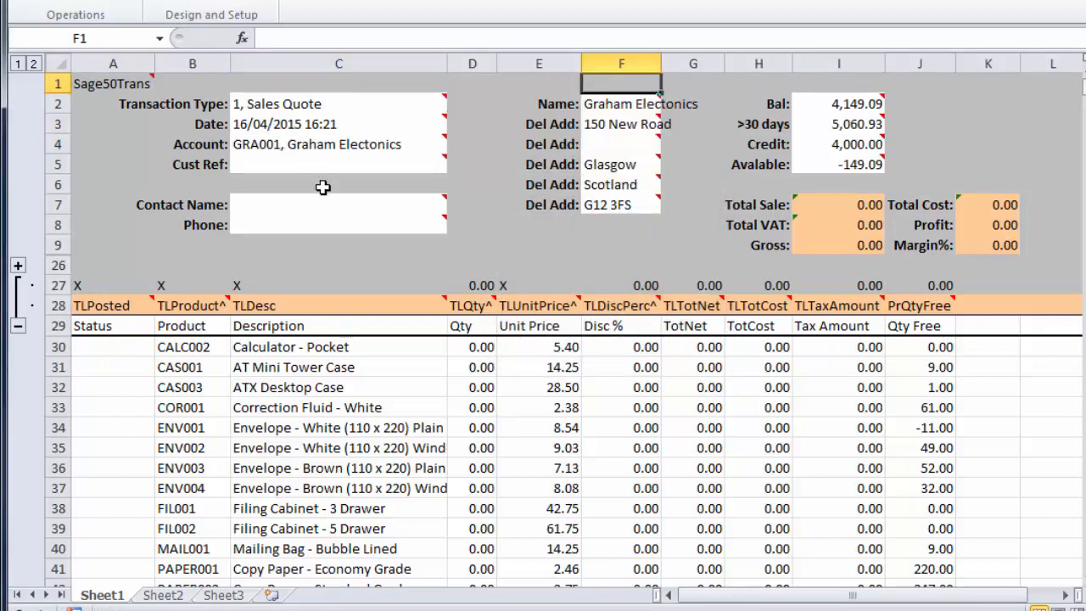
left_click(472, 387)
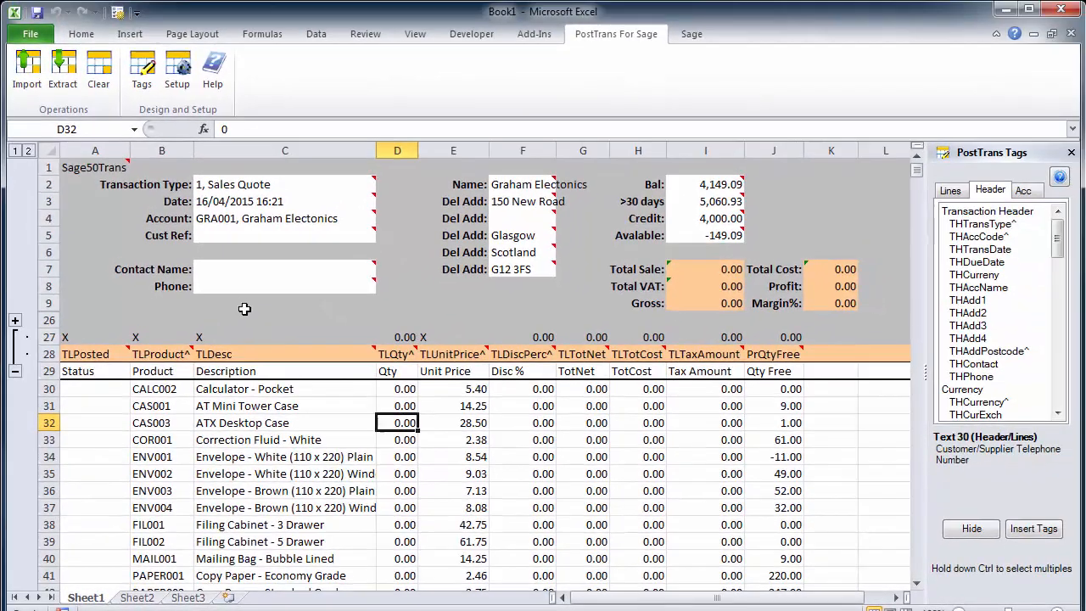
- Insert the account tag CuPriceList^ into header cell C9 below the Phone field
left_click(244, 309)
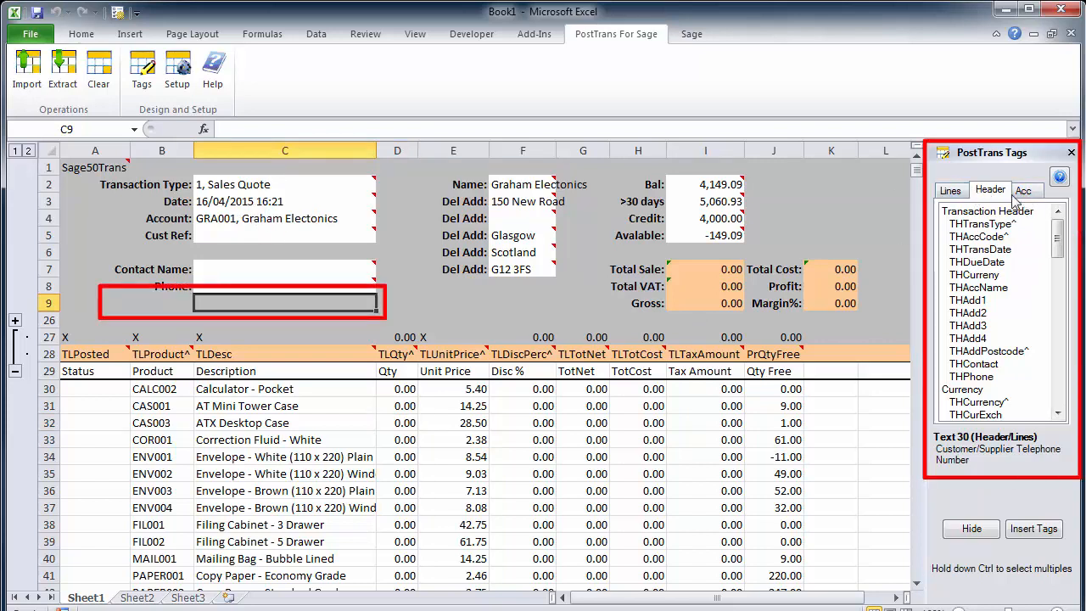
left_click(971, 529)
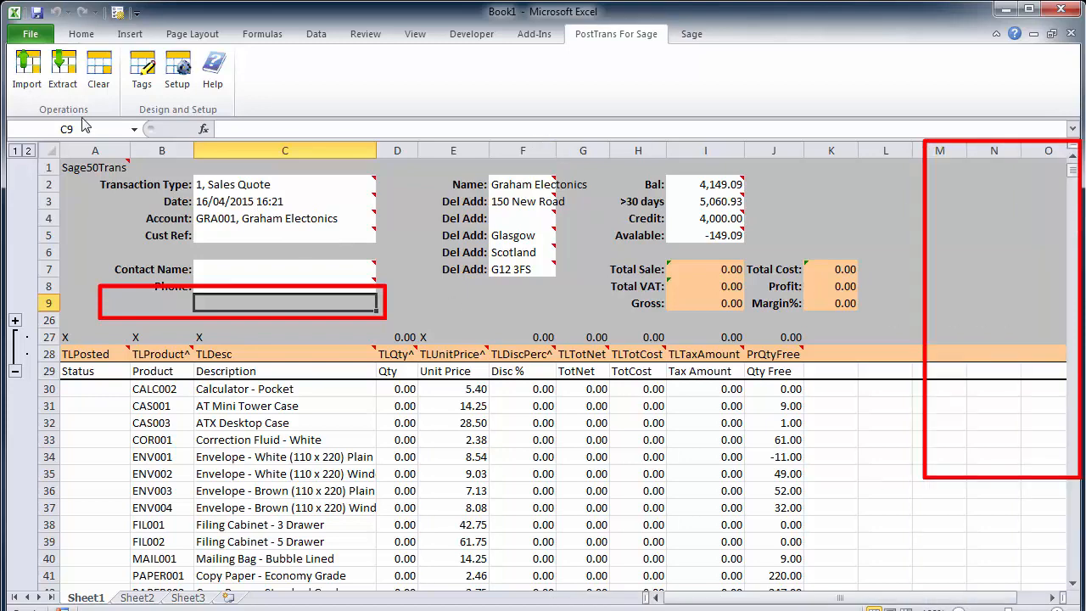
left_click(145, 71)
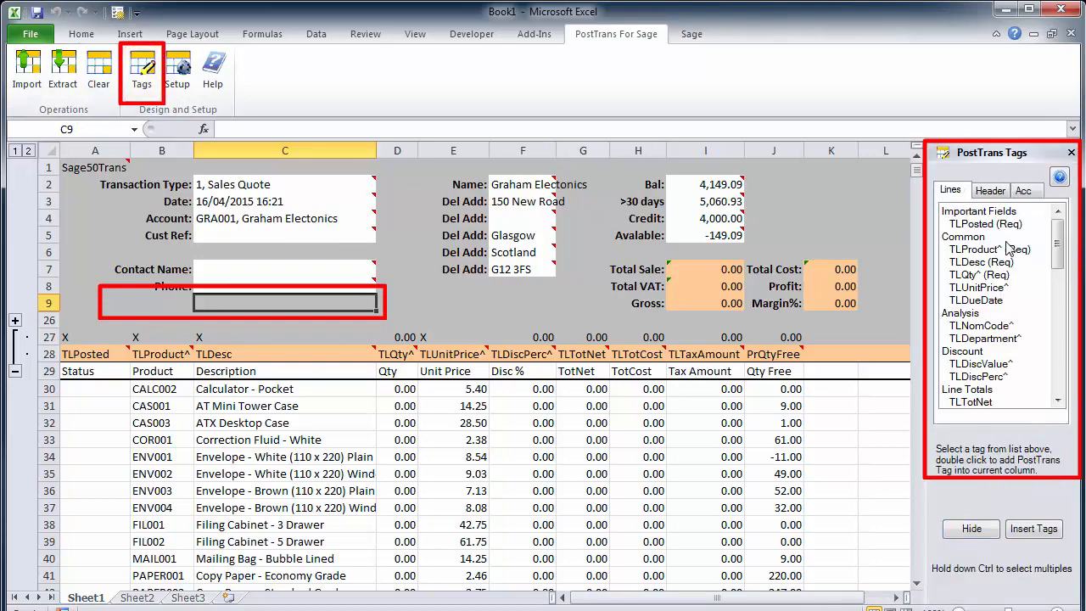
left_click(1026, 193)
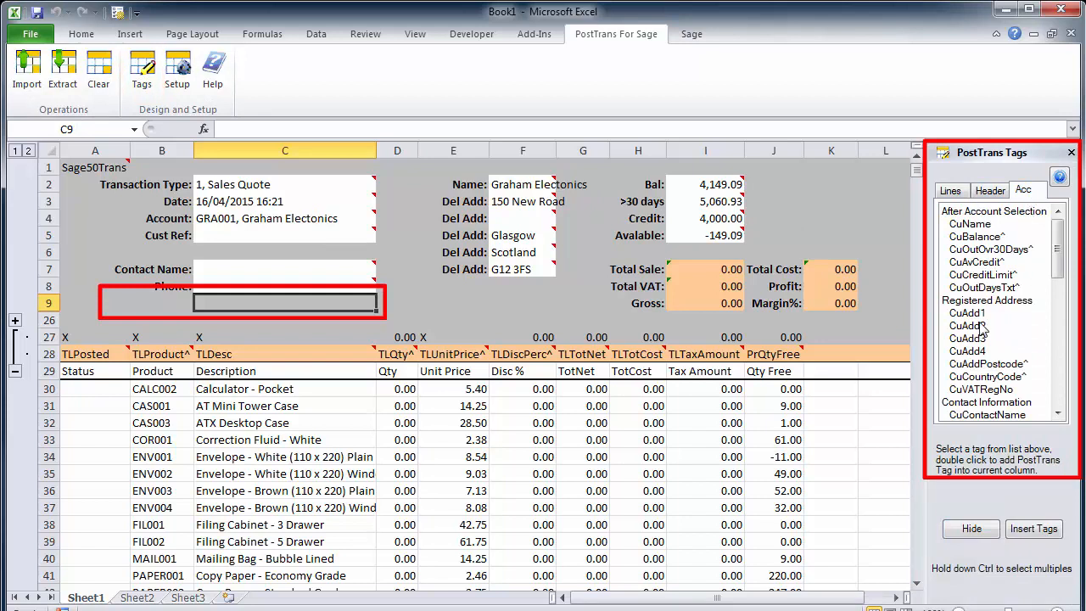
left_click_drag(1052, 280, 1050, 371)
left_click(972, 264)
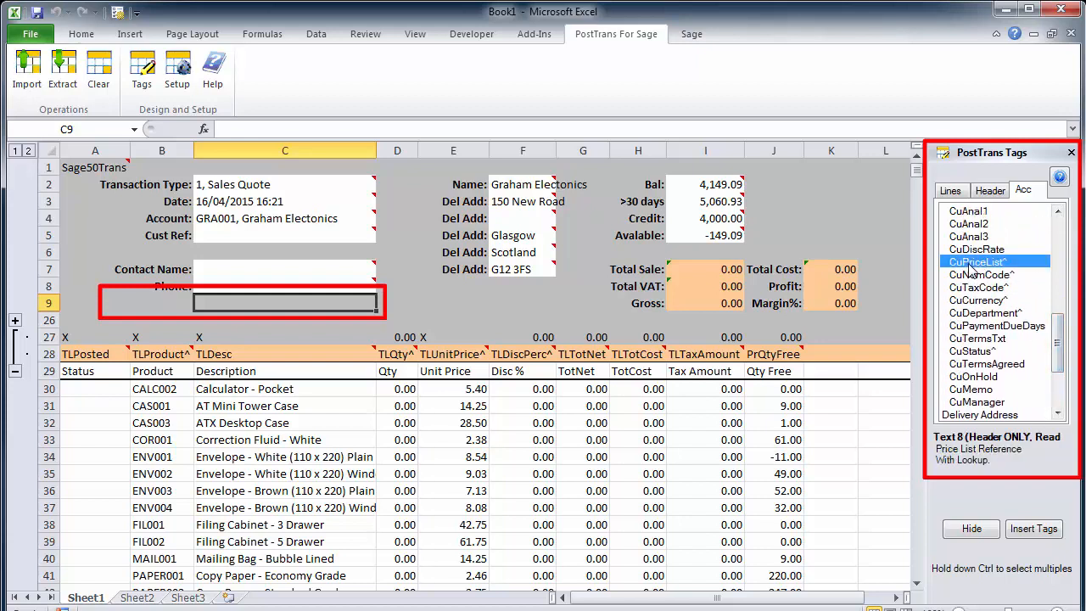
double_click(971, 263)
mouse_move(237, 302)
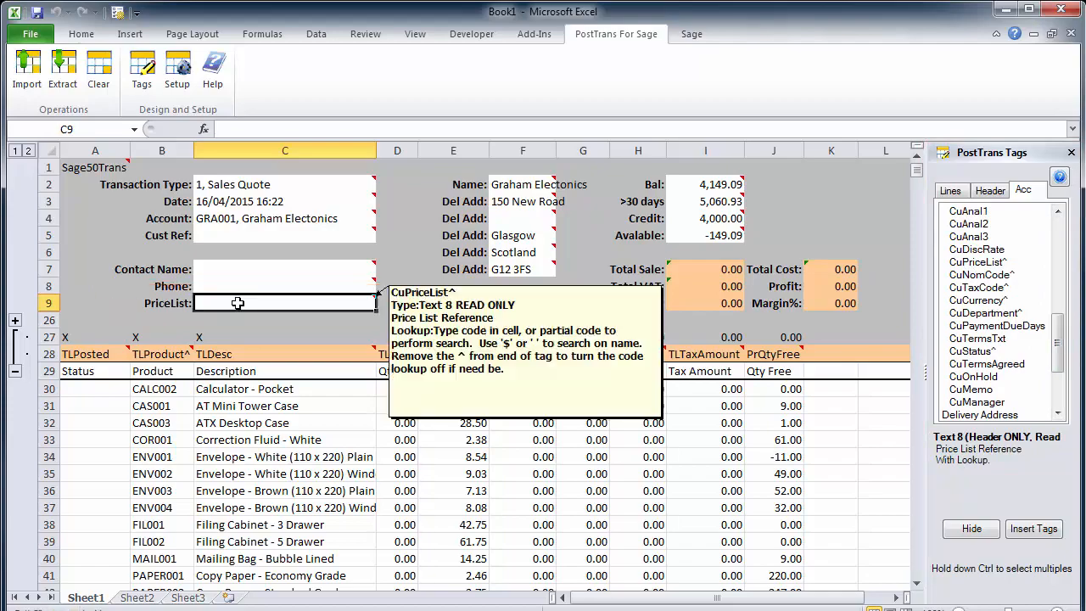
left_click(285, 319)
- Reload the Graham Electonics account in cell C4 with the search text "gr" and check the price list in C9
left_click(220, 218)
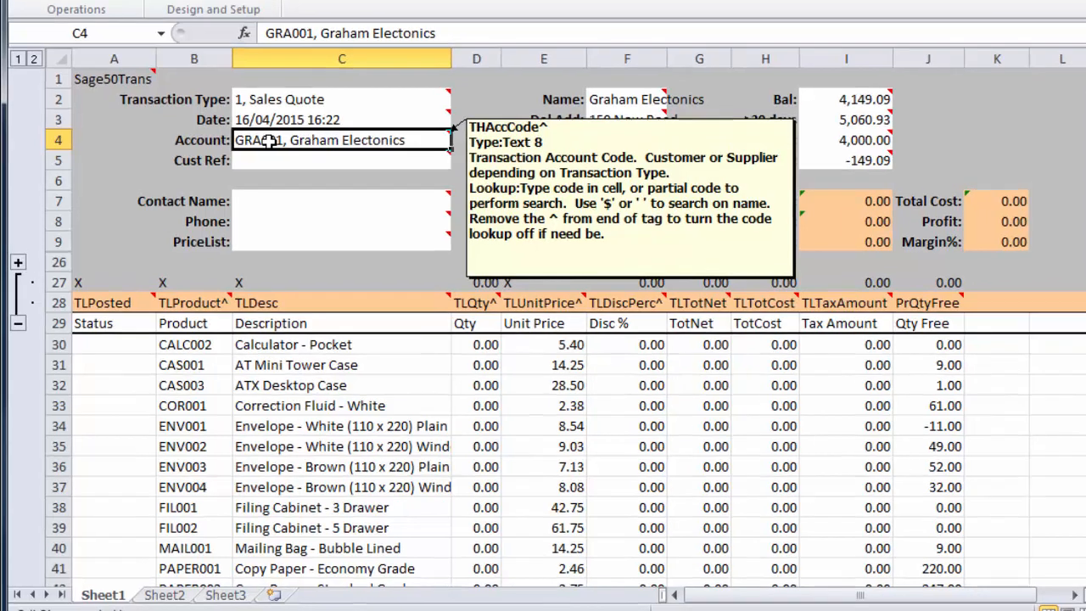
type("gr")
key("Return")
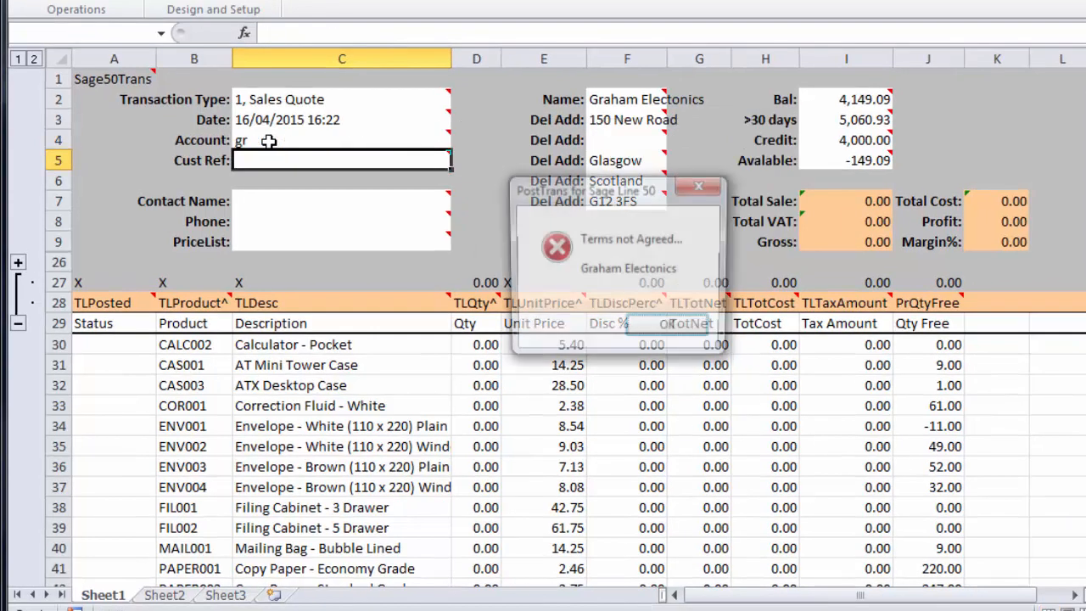
left_click(669, 328)
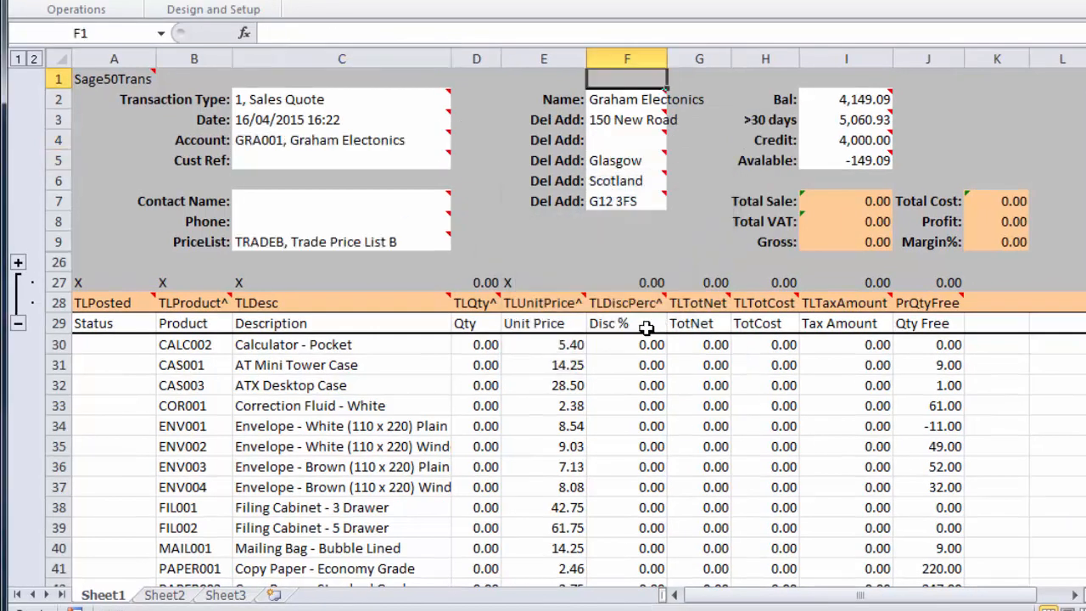
left_click(315, 243)
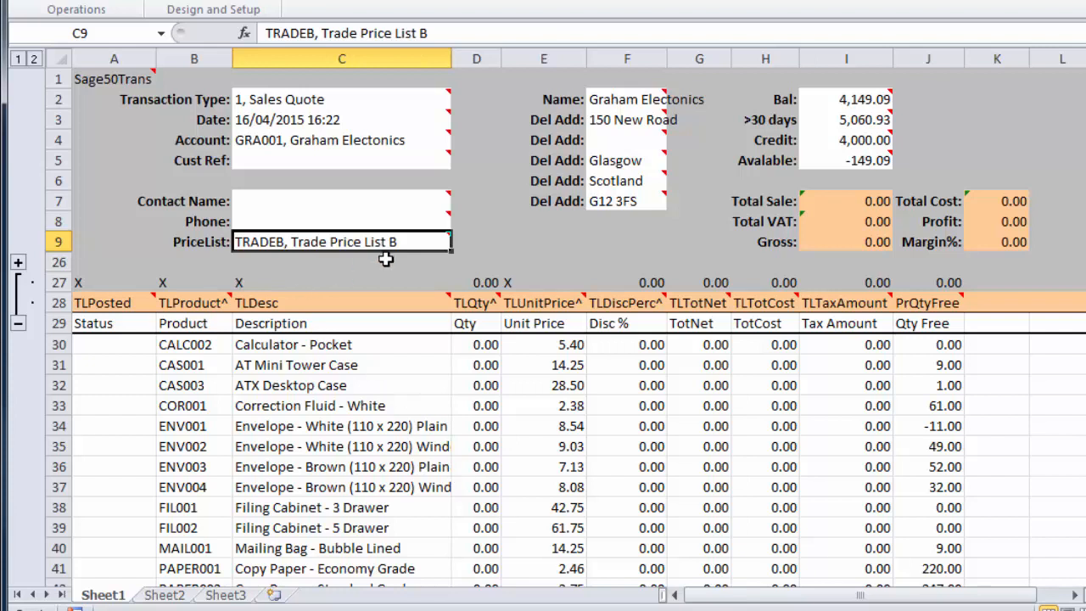
- Enter a quantity of 2 for product COR001 and 3 for product ENV002
left_click(464, 404)
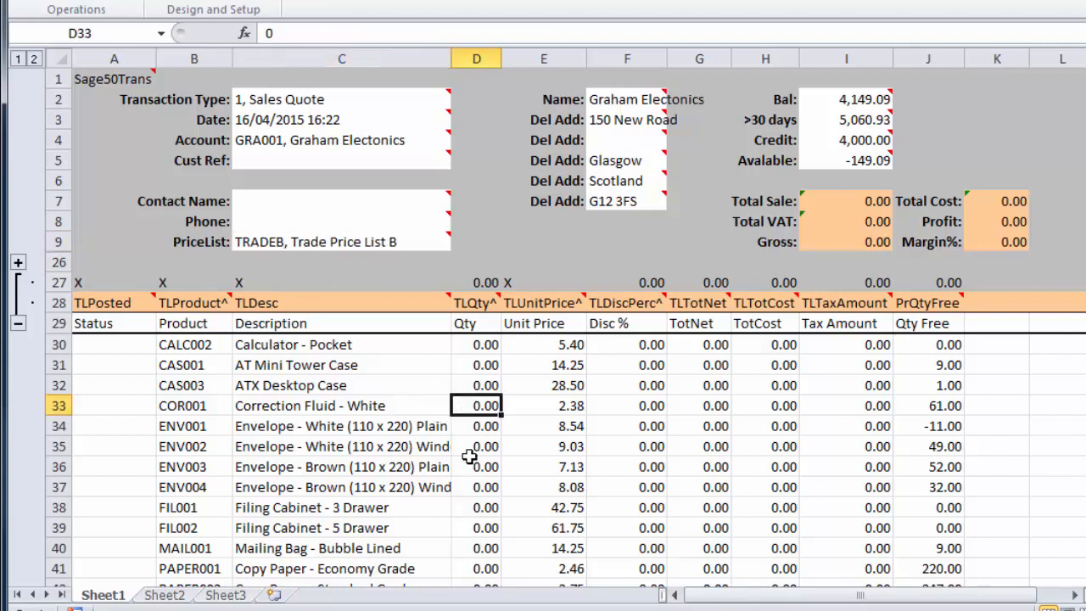
type("2")
key("Return")
key("Return")
type("3")
key("Return")
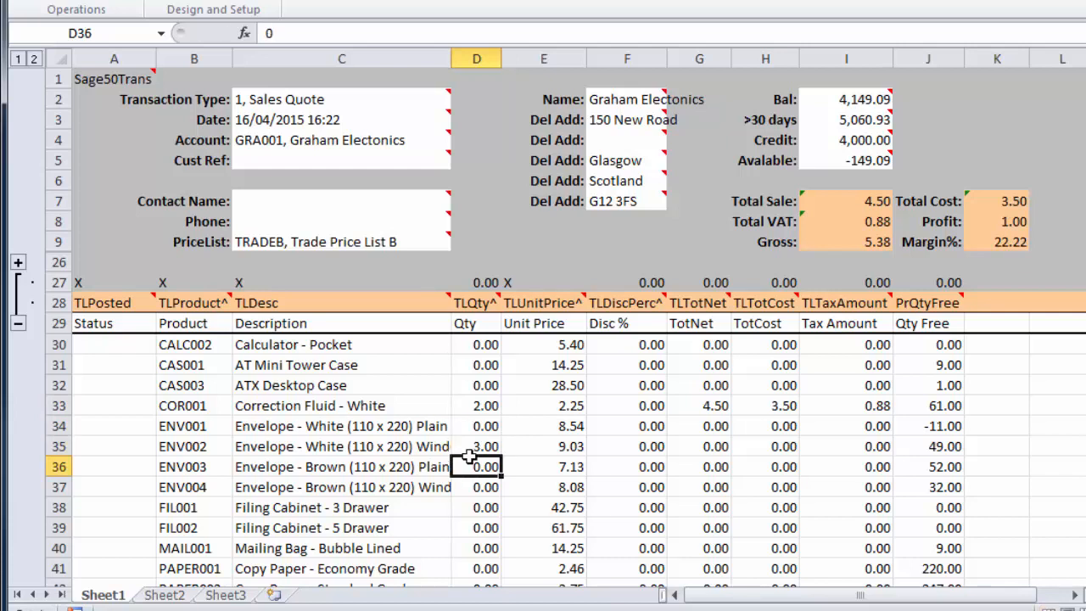
- Enter a quantity of 4 for product ENV004 and 5 for product FIL002
key("Return")
type("4")
key("Return")
key("Return")
type("5")
key("Return")
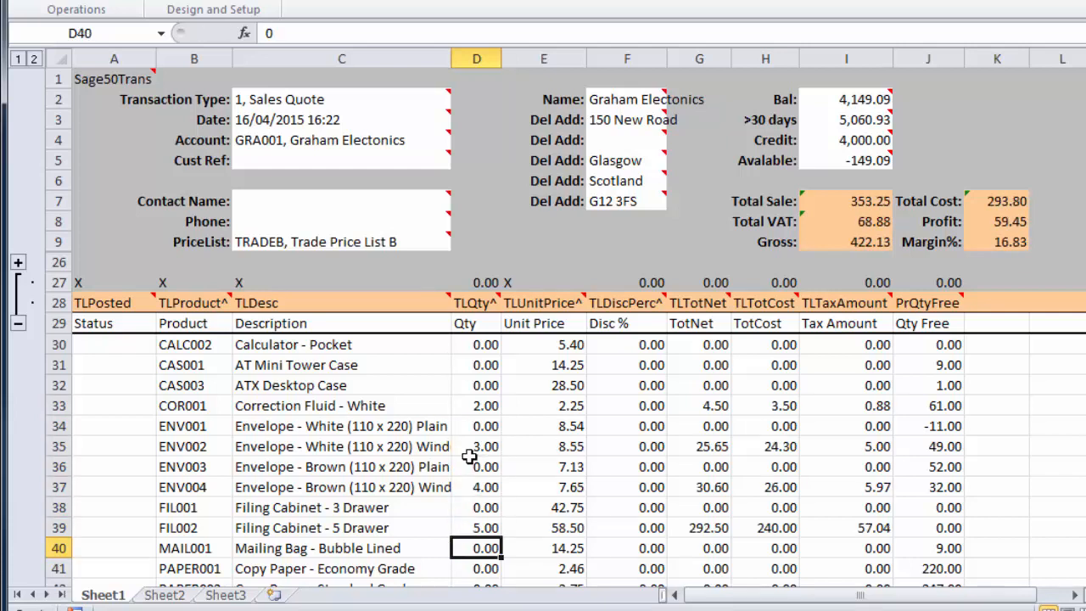
- Enter a quantity of 3 for product CAS003, the ATX Desktop Case, in cell D32
key("Up")
key("Up")
key("Up")
key("Up")
key("Up")
key("Up")
key("Up")
key("Up")
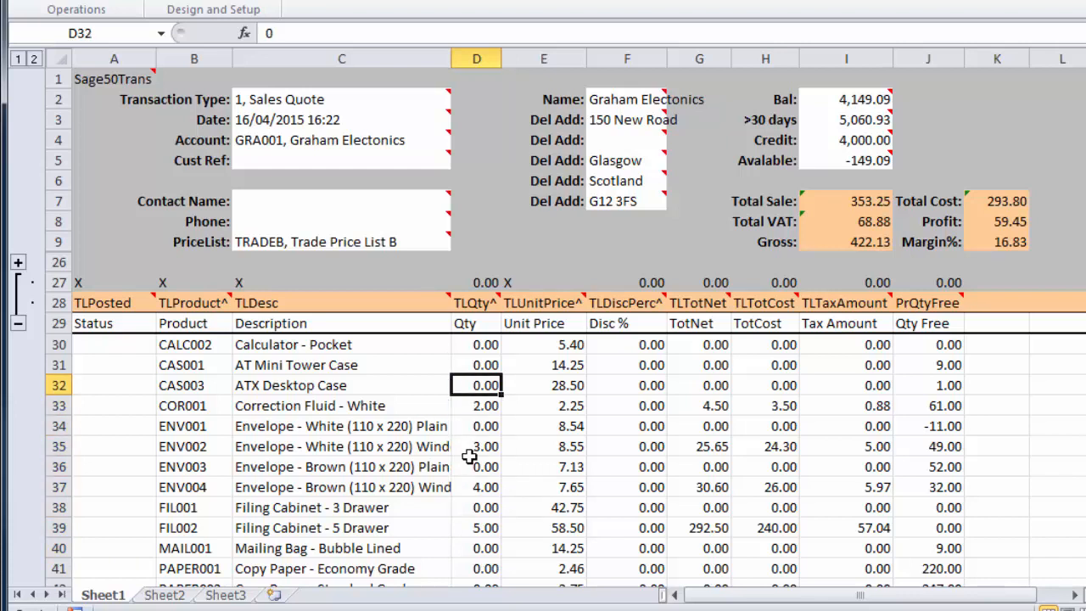
type("3")
key("Up")
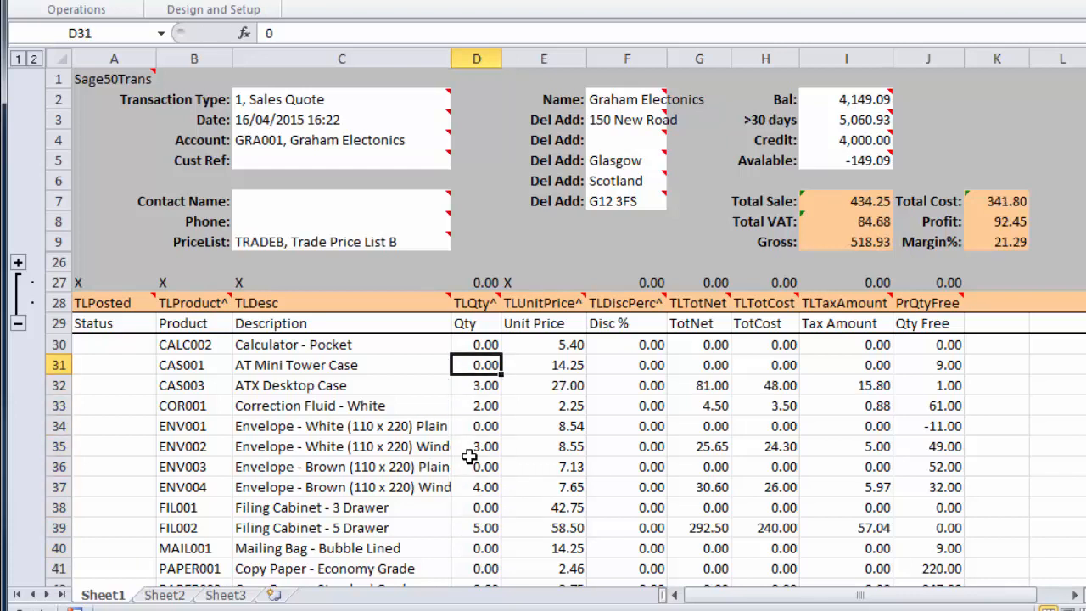
- Review the unit prices in column E and the free stock quantities in column J for rows 30 to 39
left_click_drag(557, 349, 560, 530)
key("Right")
key("Down")
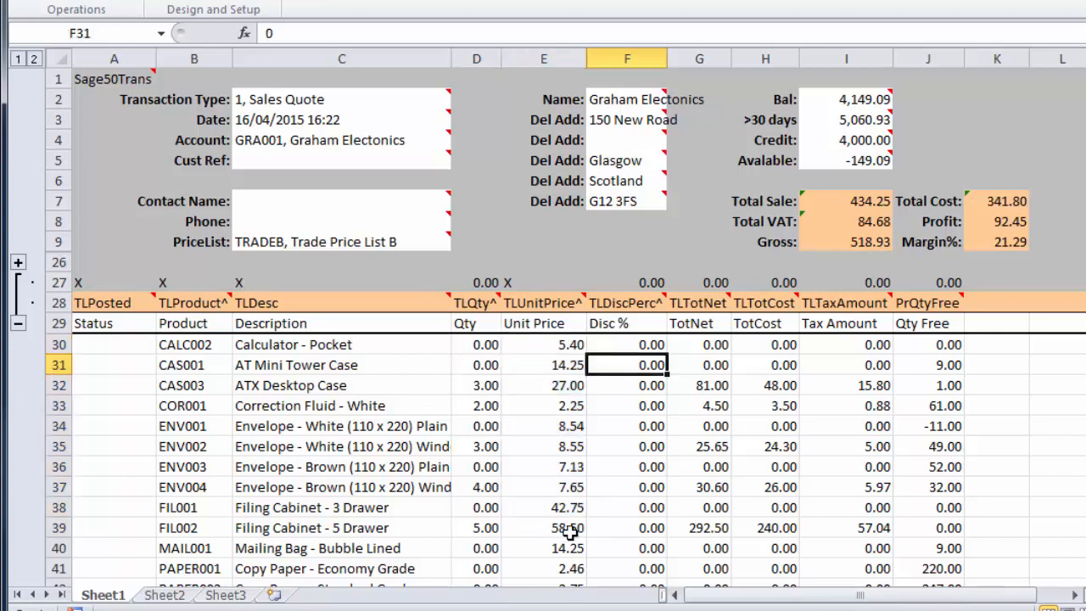
left_click(466, 392)
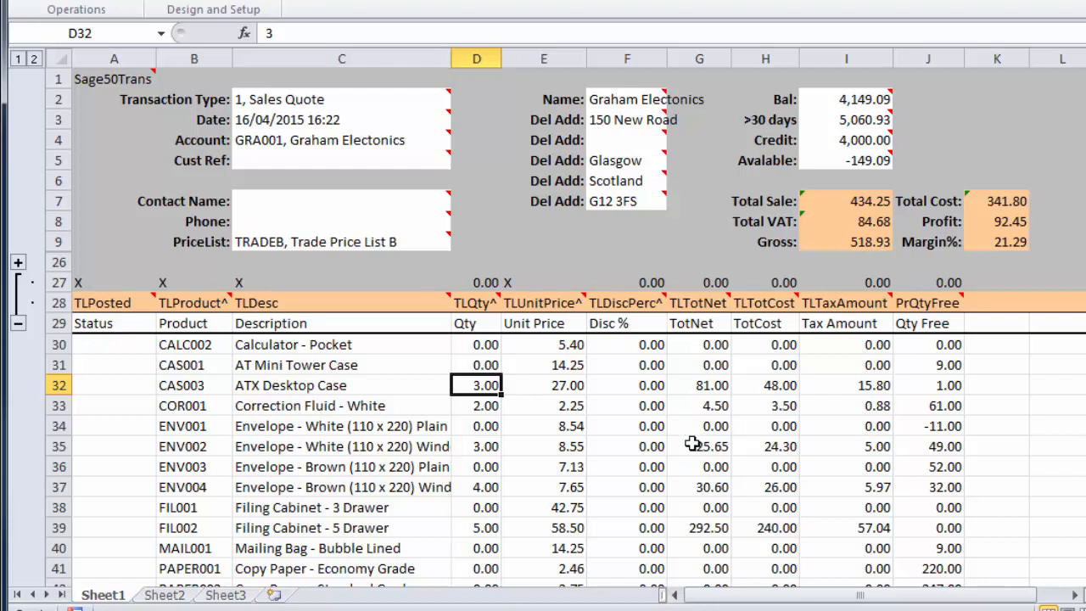
left_click_drag(944, 353, 942, 531)
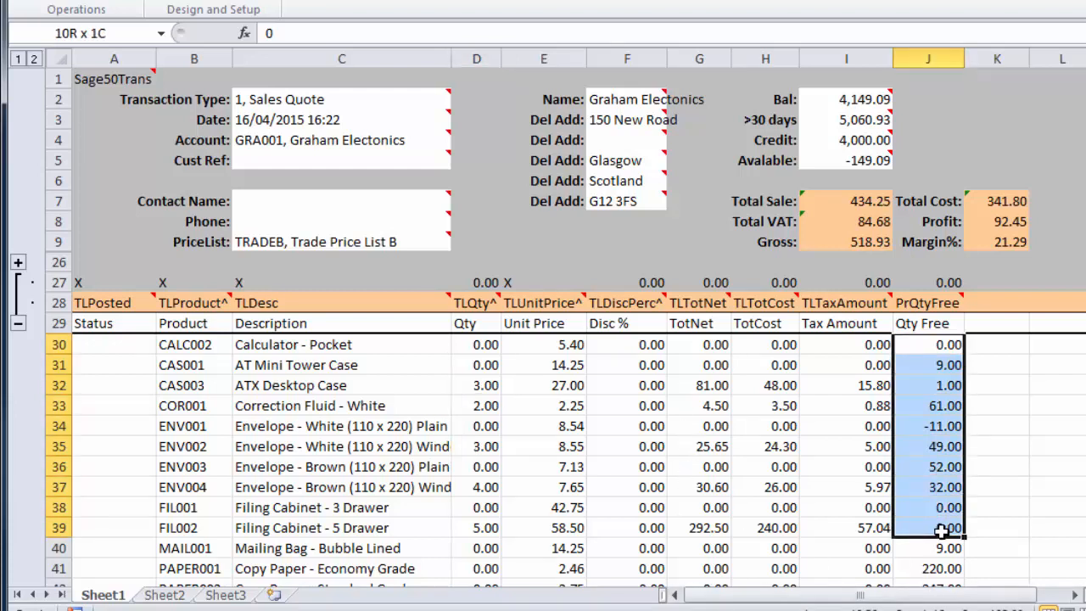
- Enter a quantity of 2 for product PAPER006, the pastel blue coloured paper, in cell D46
left_click(485, 406)
scroll(466, 518, "down", 2)
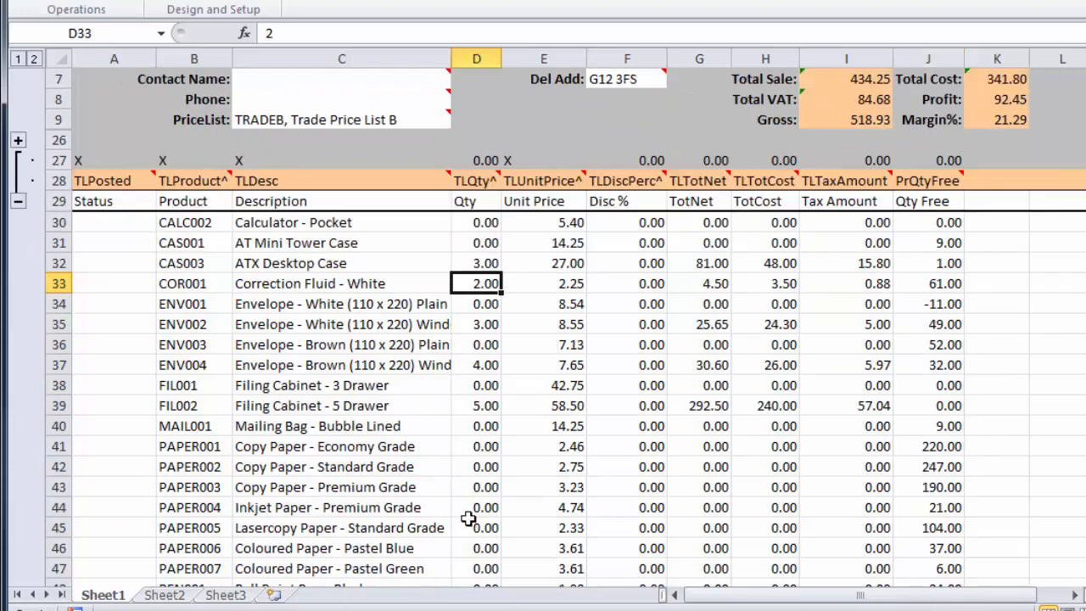
scroll(468, 518, "down", 2)
left_click(496, 427)
type("2")
key("Return")
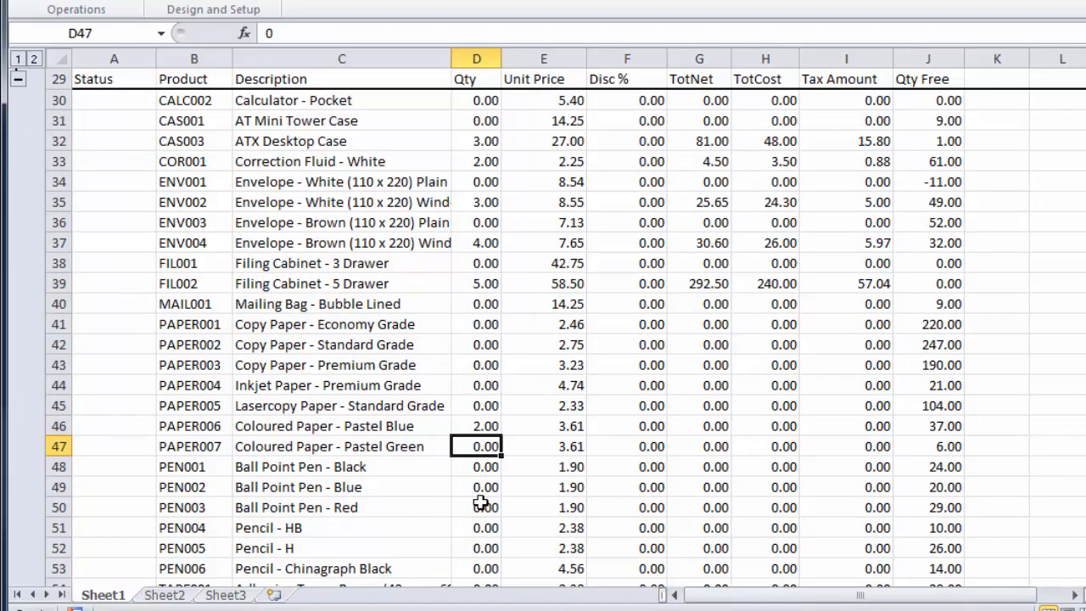
key("Return")
- Enable the line option "Qty : Ignore 0 qty/hours Transactions (PRO)" in the PostTrans setup and save the settings
left_click(222, 1)
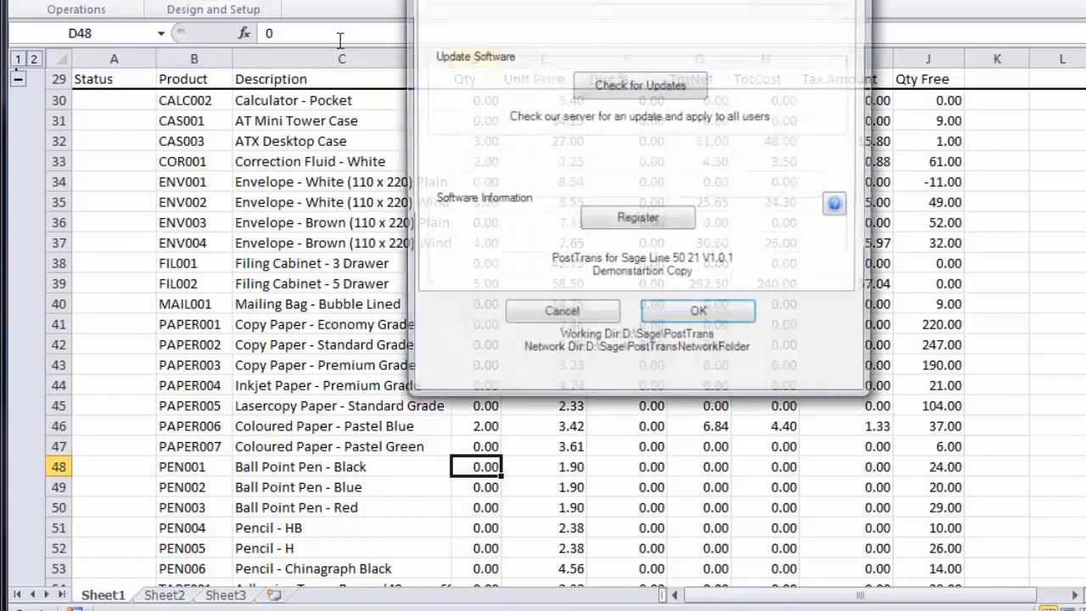
left_click(547, 1)
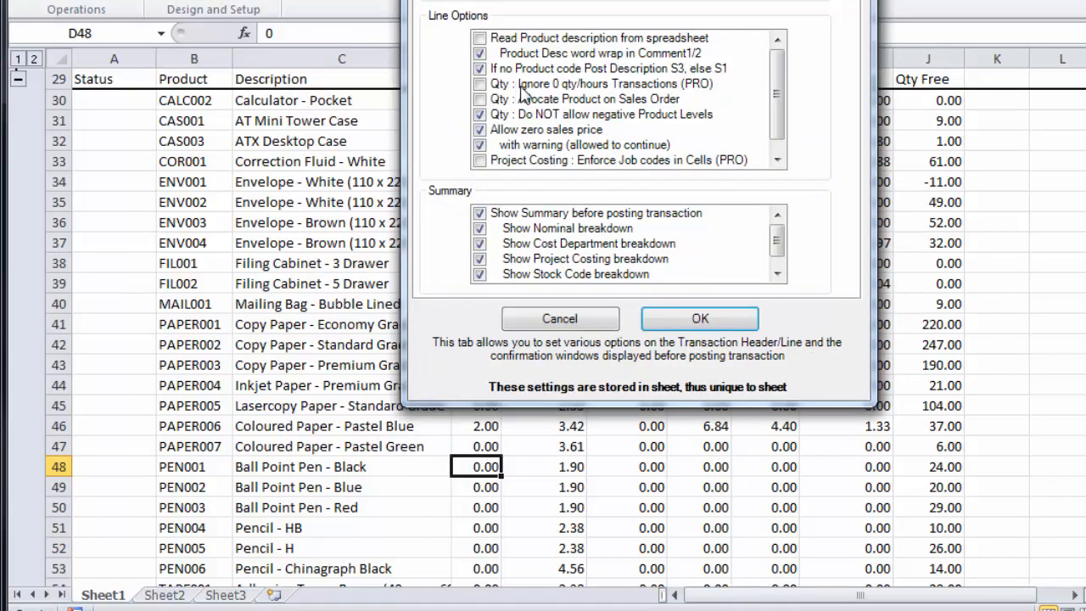
left_click(485, 84)
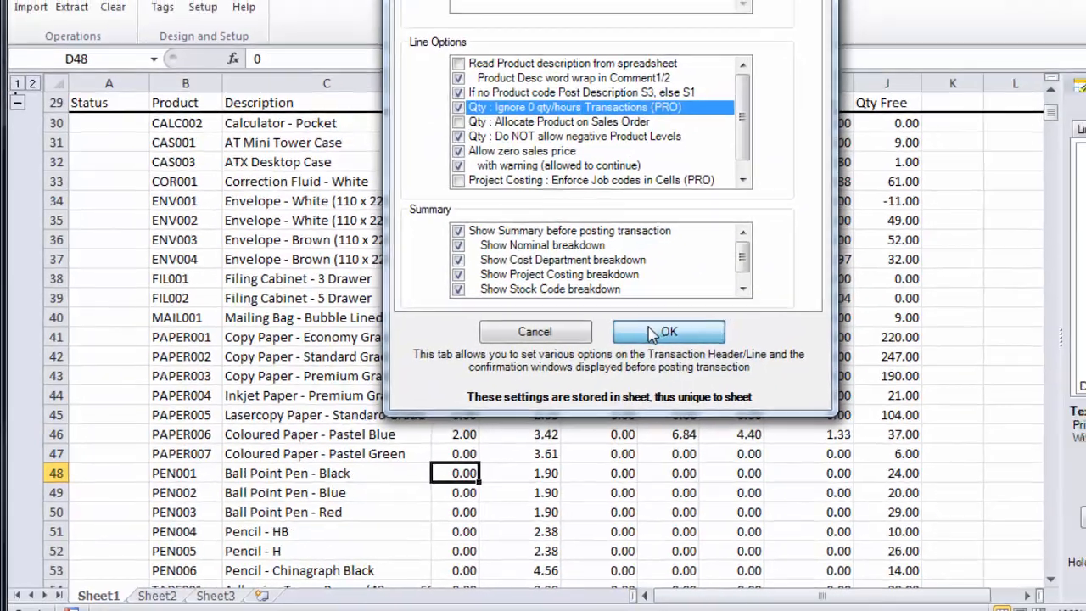
left_click(689, 320)
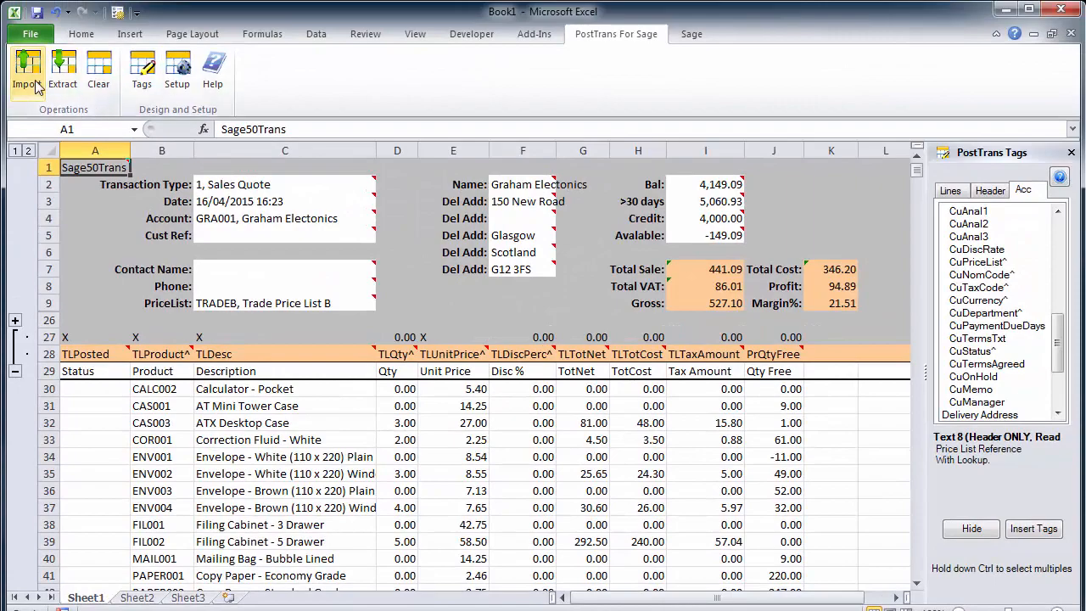
- Preview the sales quote import without posting it and check which product lines are numbered in the Status column
left_click(37, 85)
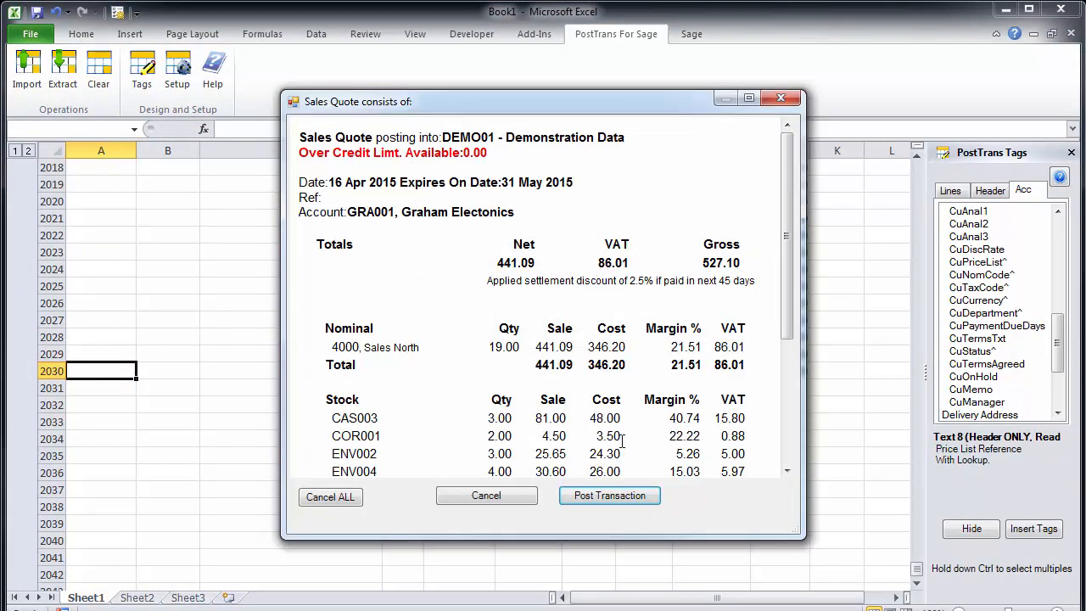
left_click(492, 498)
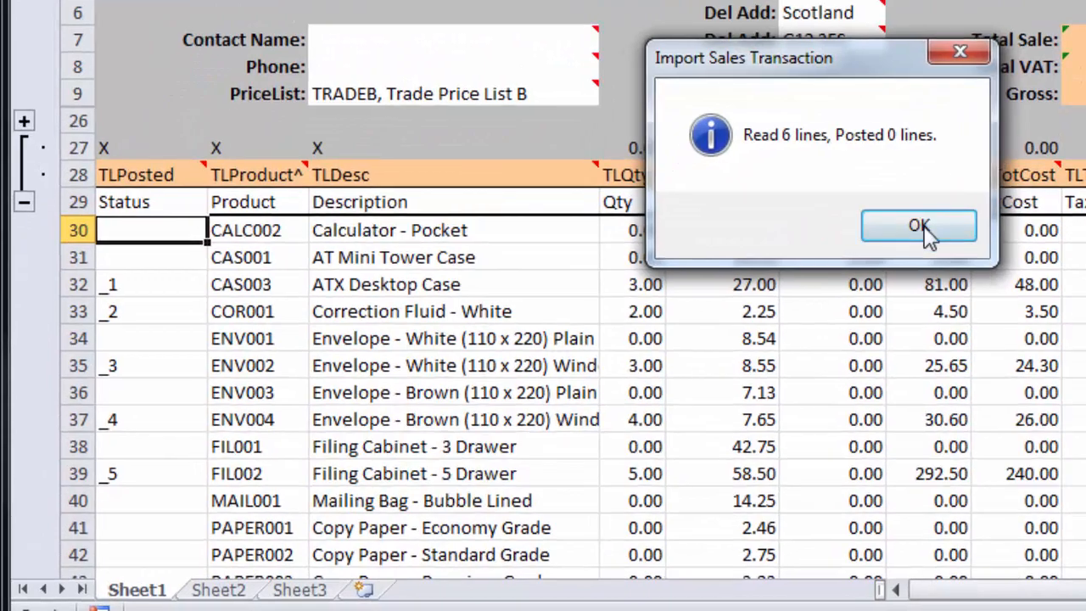
left_click(856, 254)
left_click(218, 334)
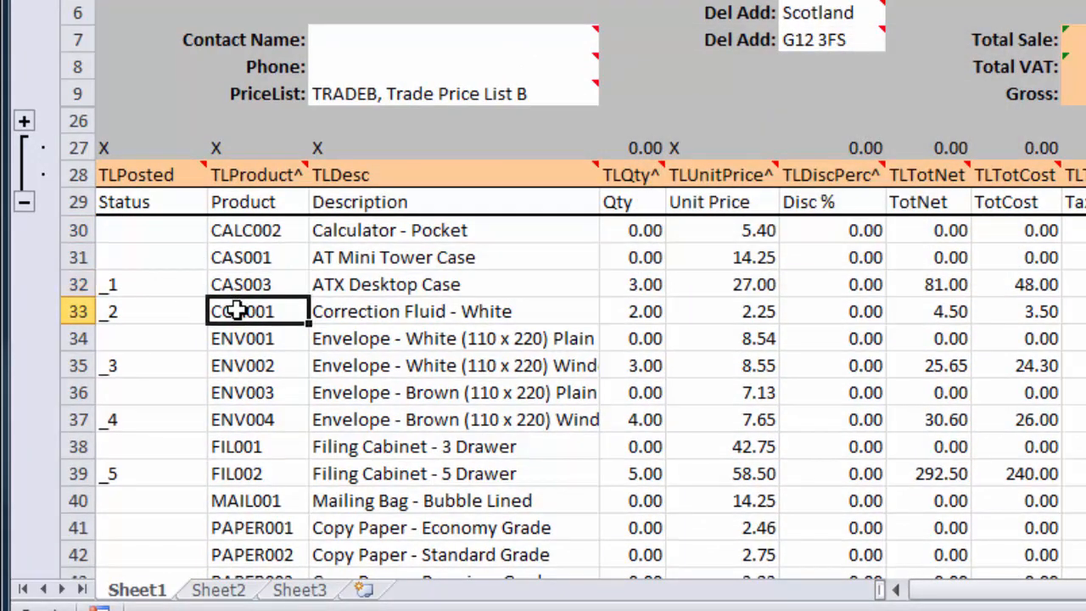
left_click(238, 366)
left_click(237, 426)
left_click(238, 477)
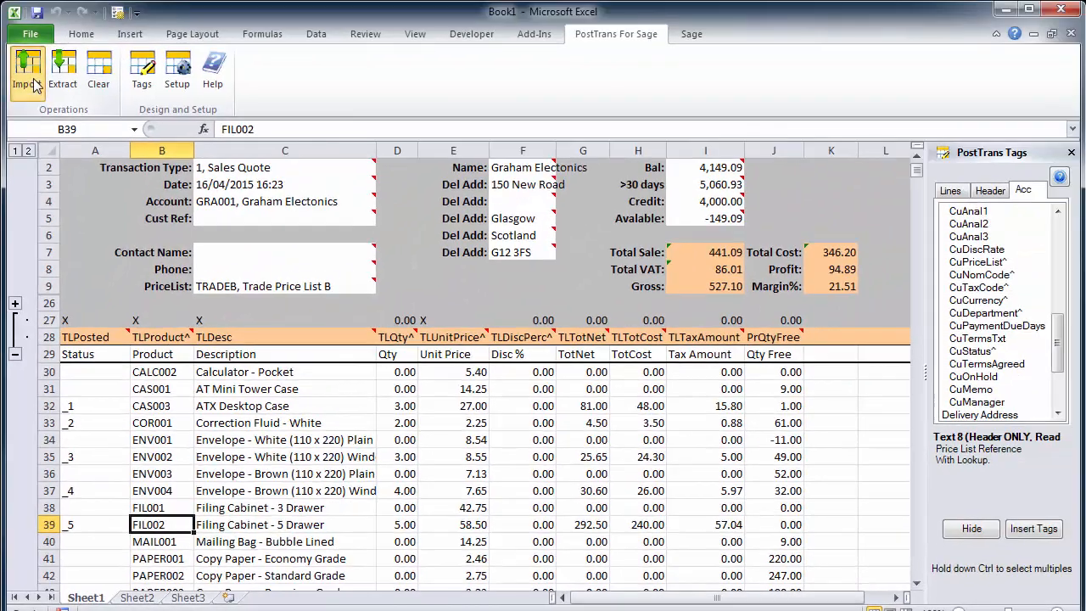
- Import the sales quote for Graham Electonics, review its stock and department breakdown, and post the transaction
left_click(34, 83)
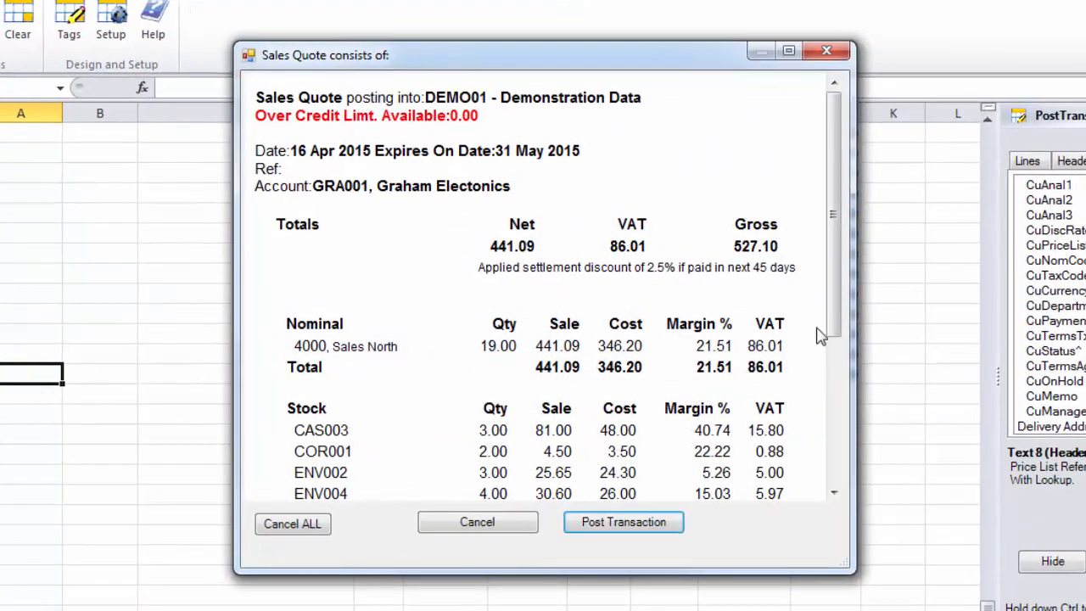
left_click_drag(835, 335, 827, 458)
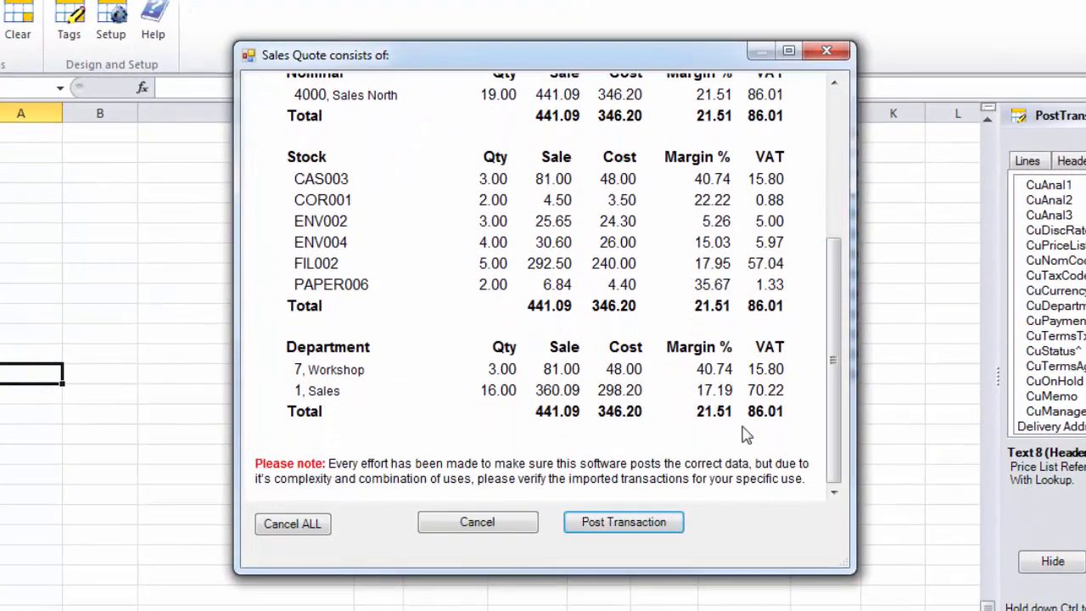
left_click(628, 528)
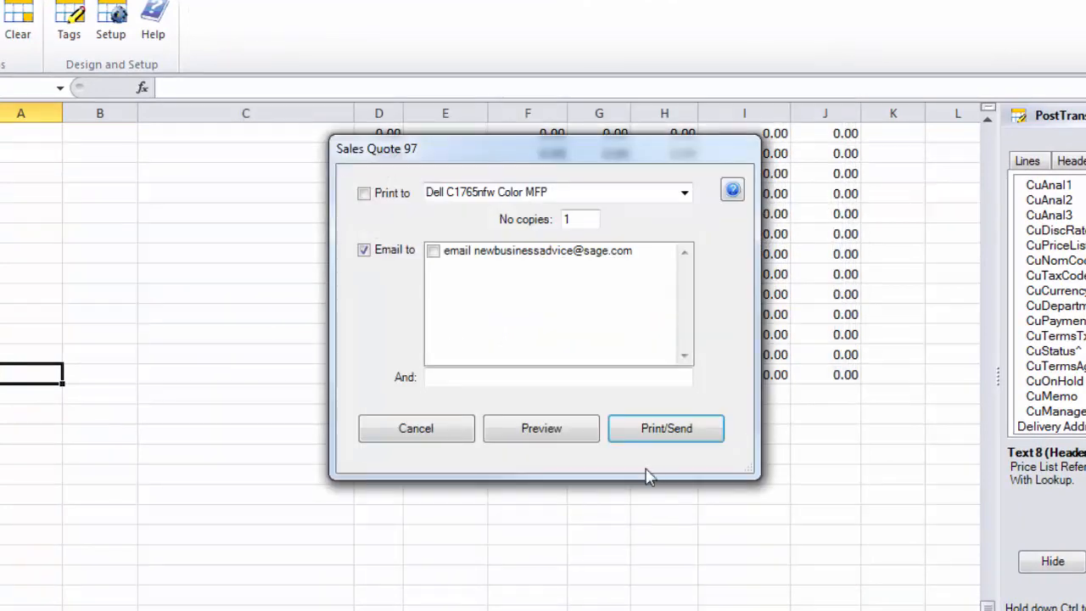
- Preview the printed quotation document, close it without printing or emailing, and finish the import
left_click(559, 437)
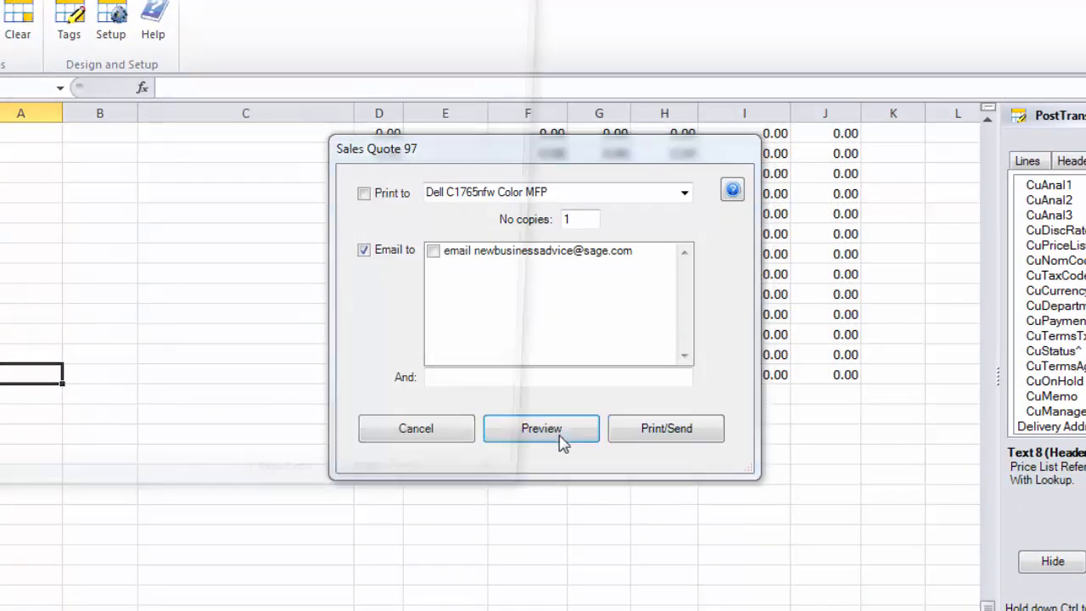
scroll(284, 268, "up", 4)
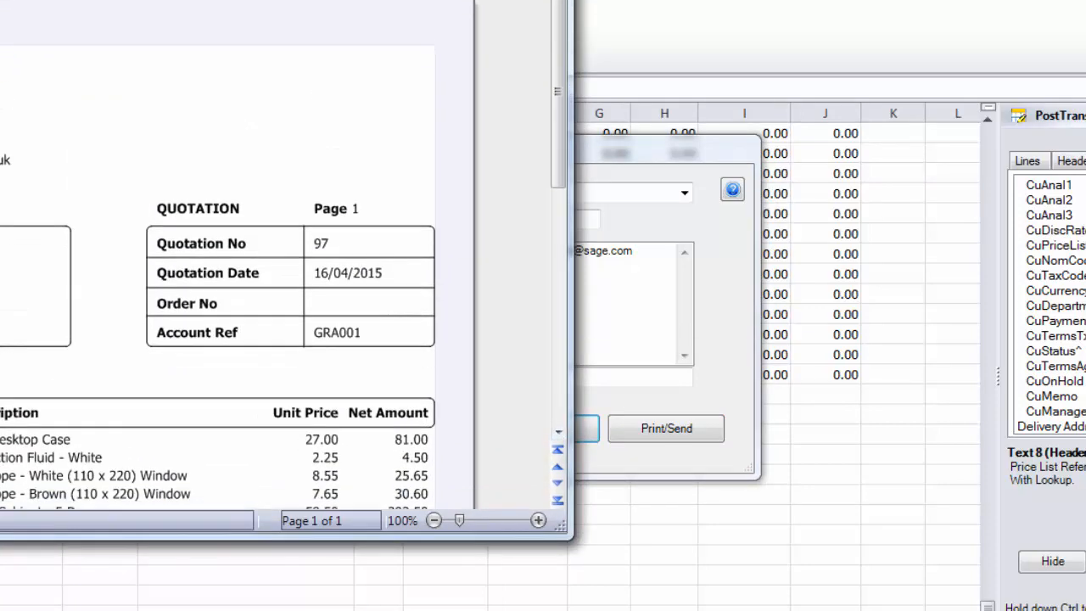
left_click_drag(417, 0, 975, 4)
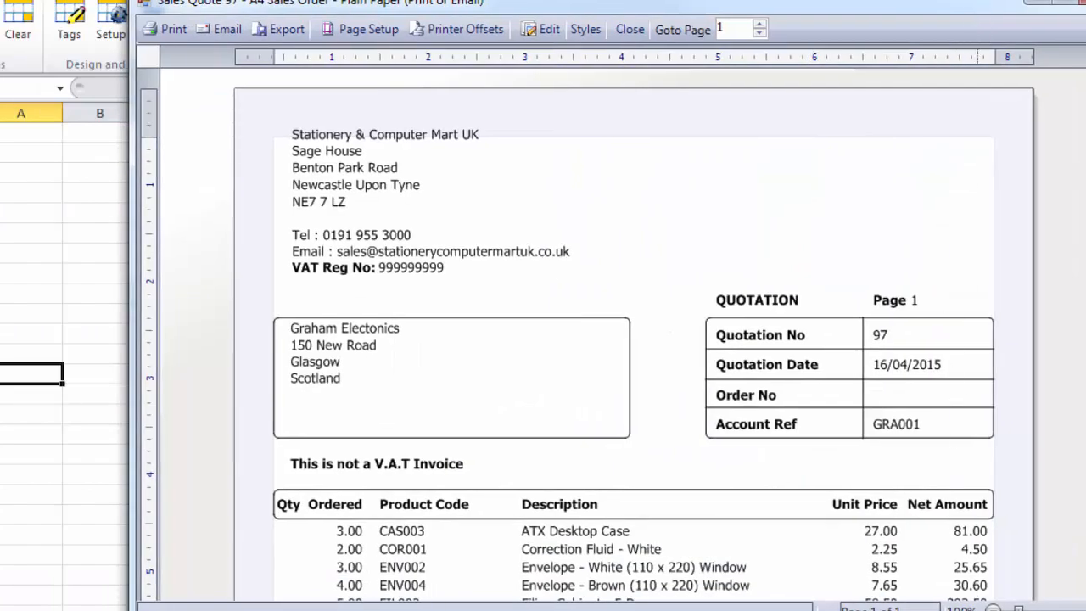
key("Escape")
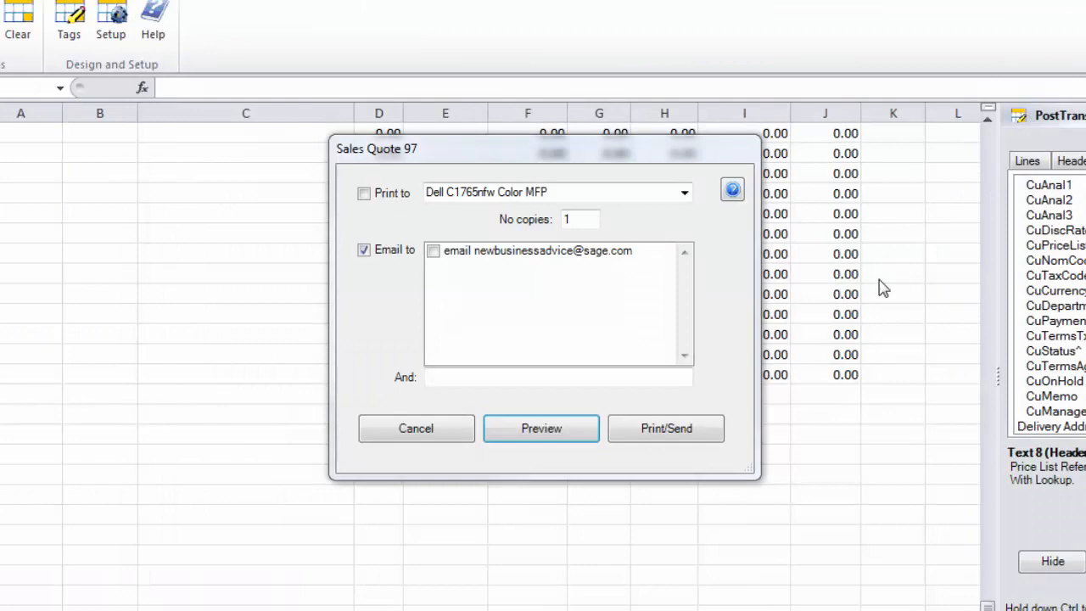
left_click(443, 438)
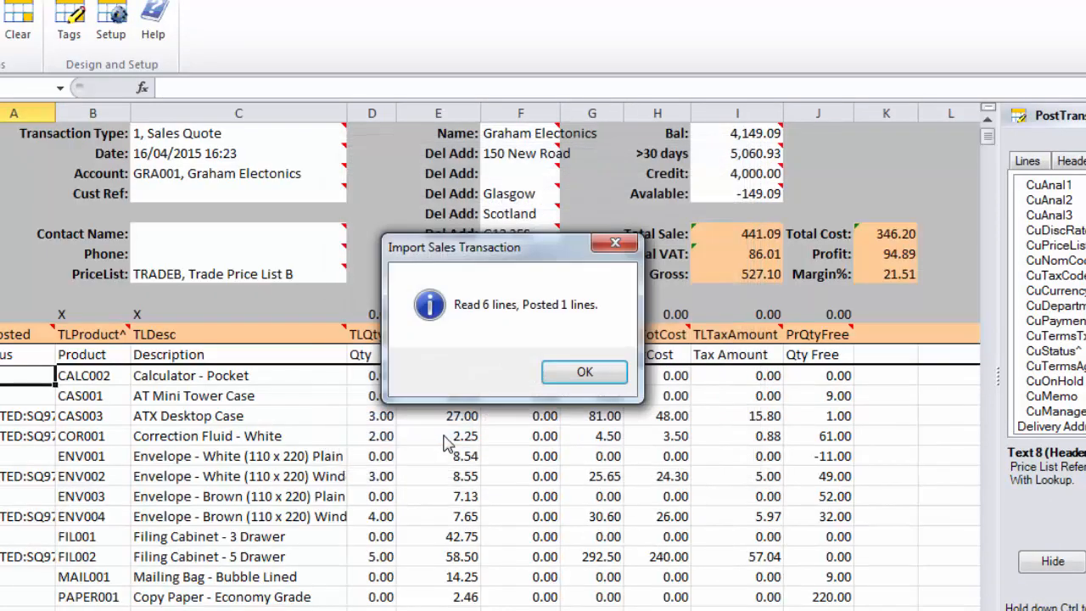
left_click(582, 377)
- Review the printing, email and default layout settings in the PostTrans setup, close it without changes and select the FIL002 quantity cell
left_click(102, 30)
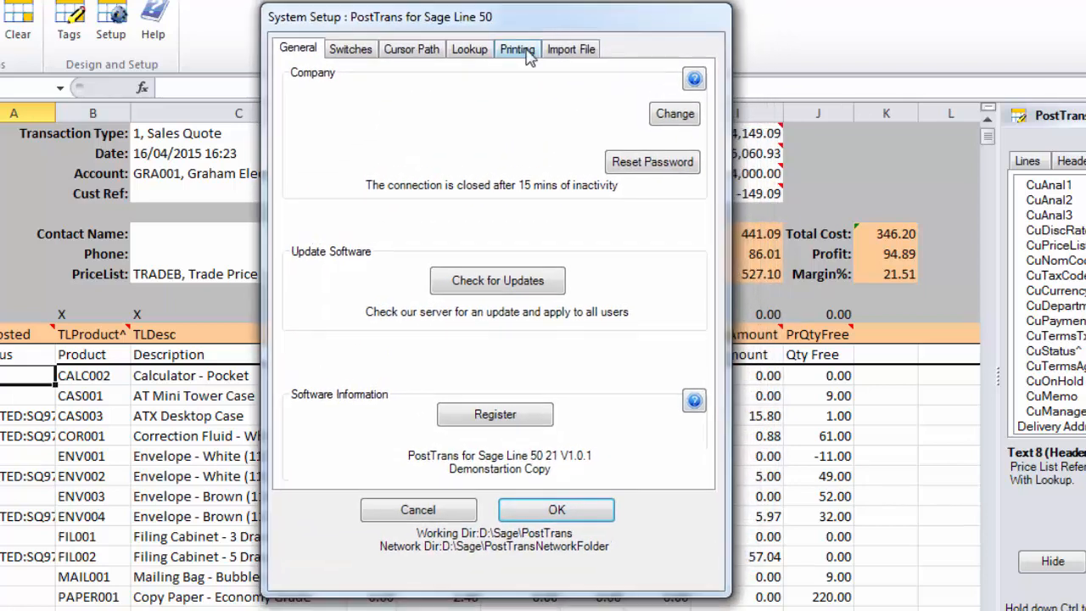
left_click(517, 48)
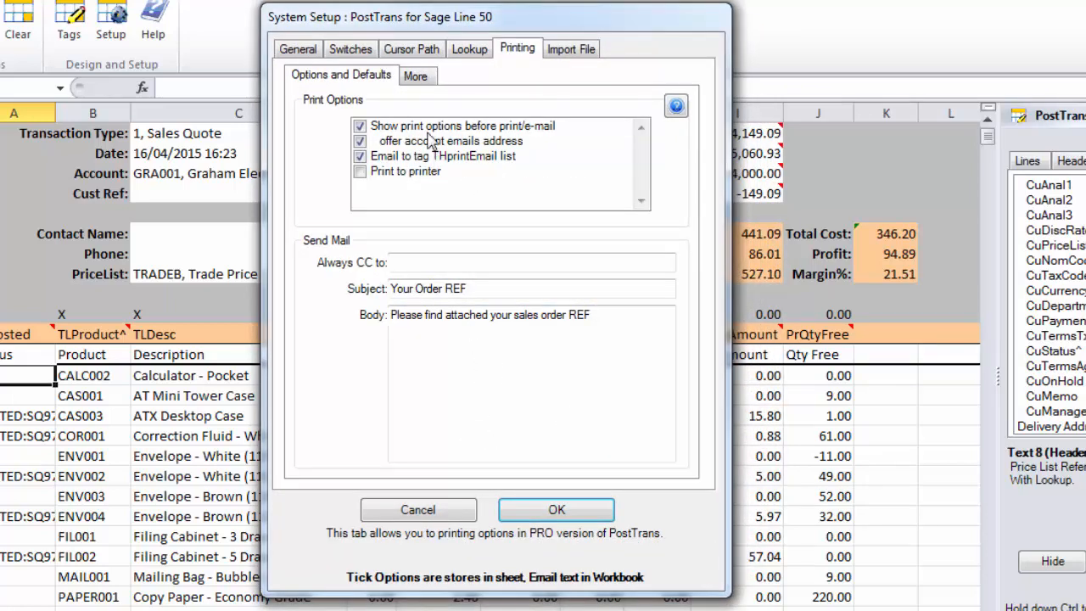
left_click(416, 76)
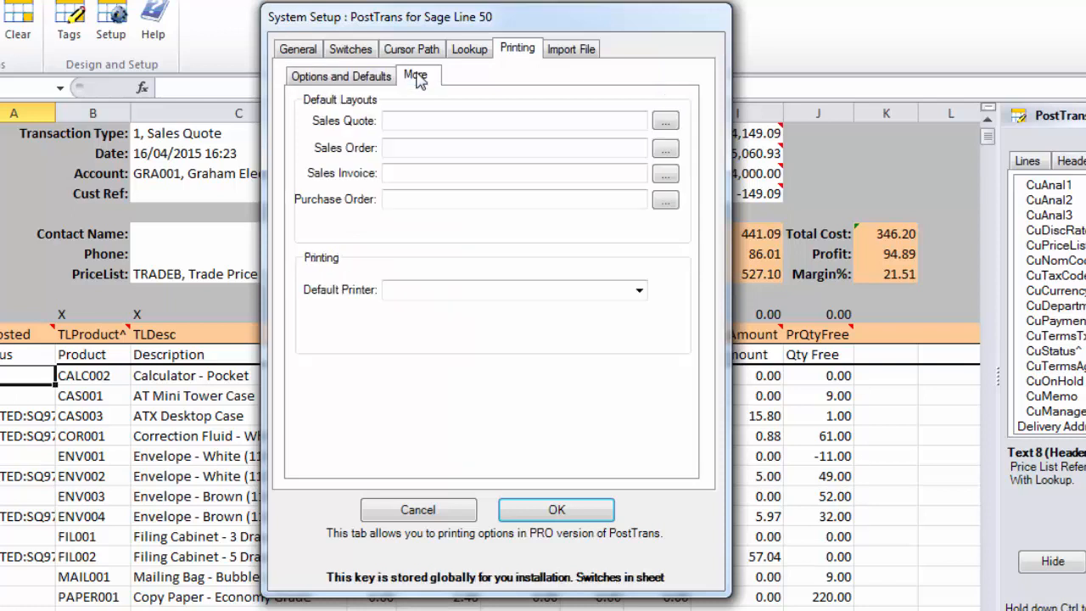
left_click(360, 77)
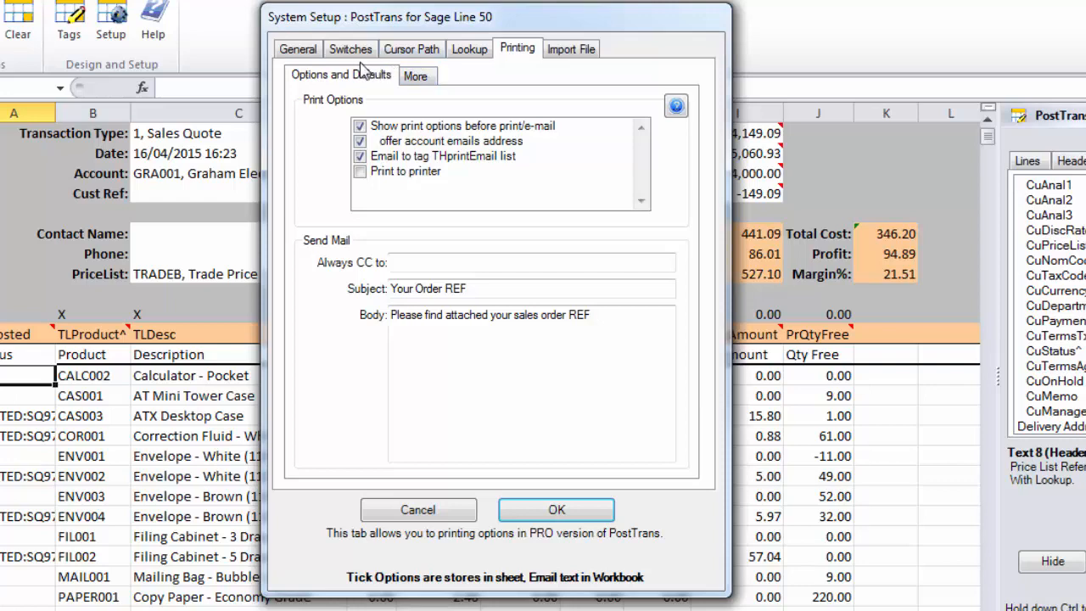
left_click(429, 512)
left_click(373, 556)
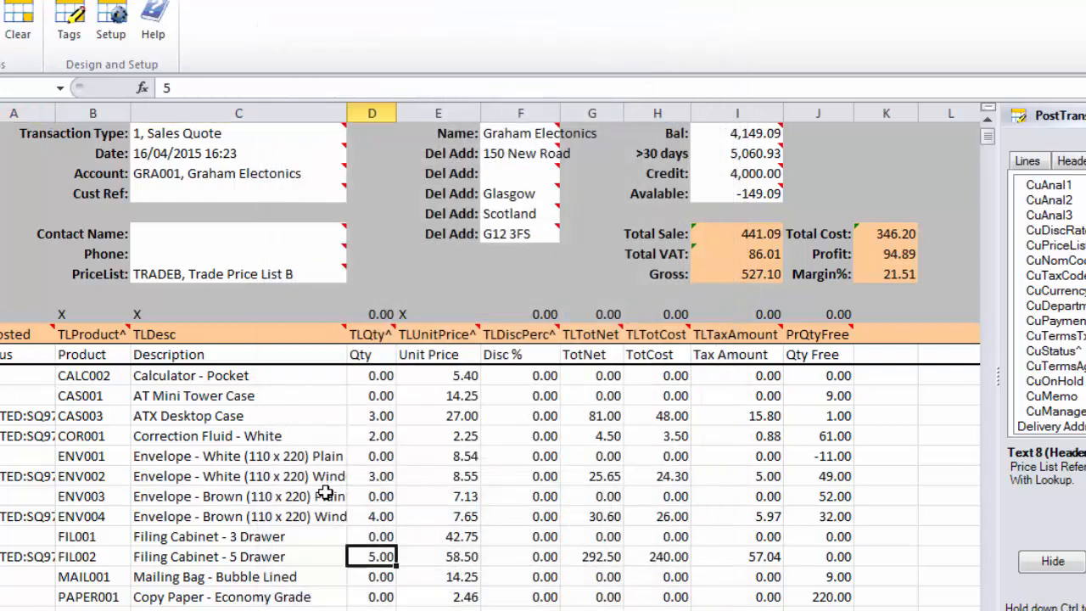